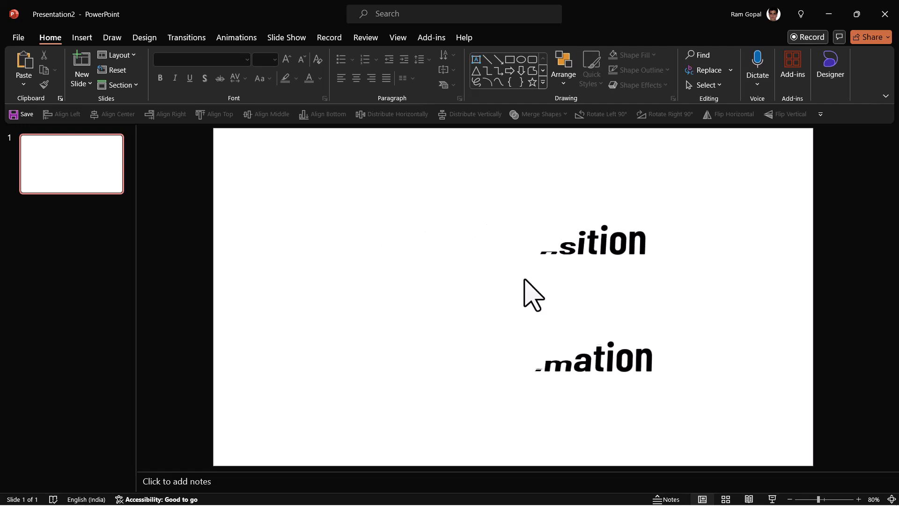
Draw an Arrow: Pentagon shape on the slide and shorten its point.
{"action": "left_click", "coordinate": [542, 83]}
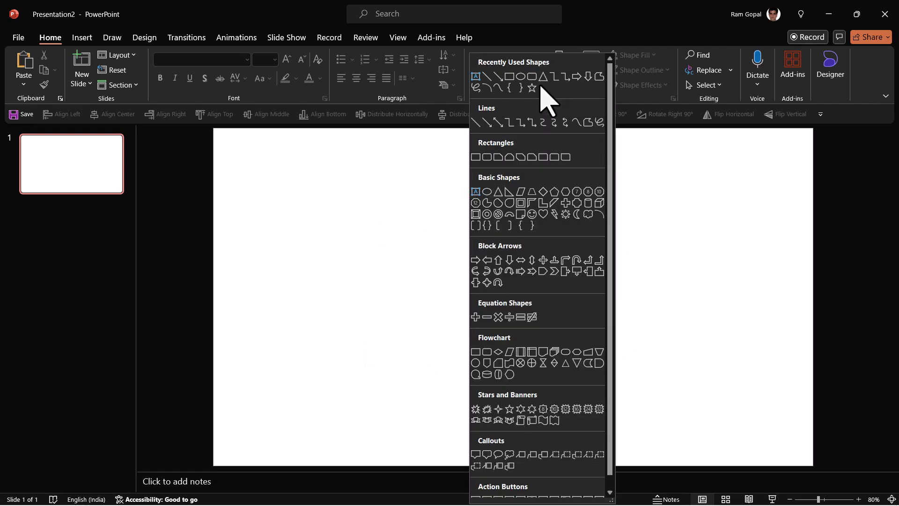
{"action": "left_click", "coordinate": [545, 273]}
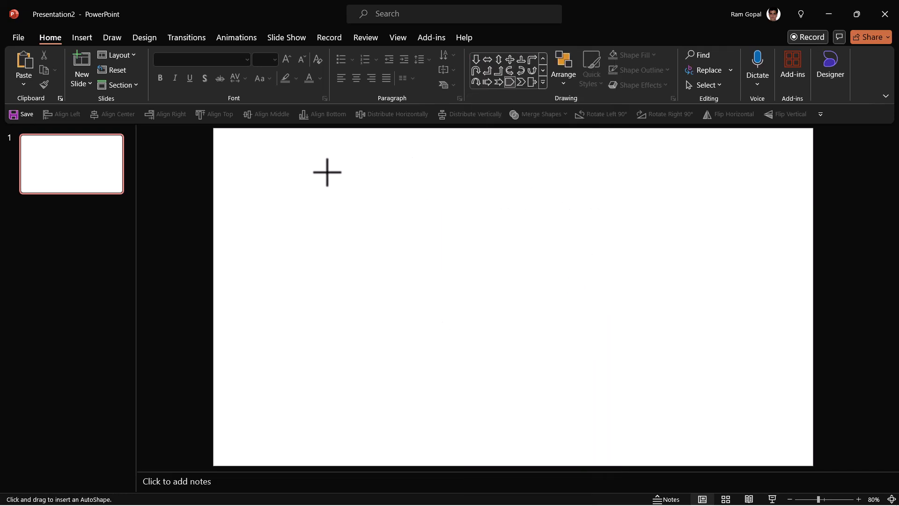
{"action": "left_click_drag", "start_coordinate": [314, 192], "coordinate": [620, 323]}
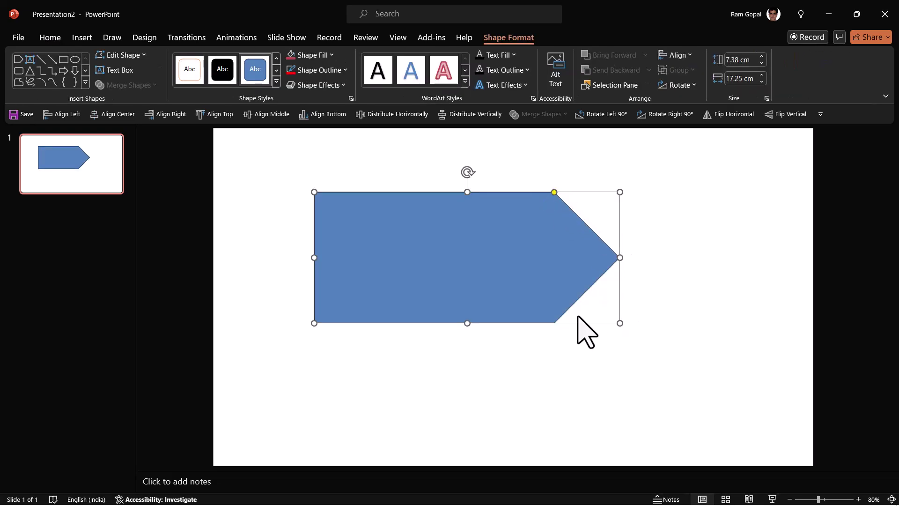
{"action": "left_click_drag", "start_coordinate": [555, 192], "coordinate": [574, 193]}
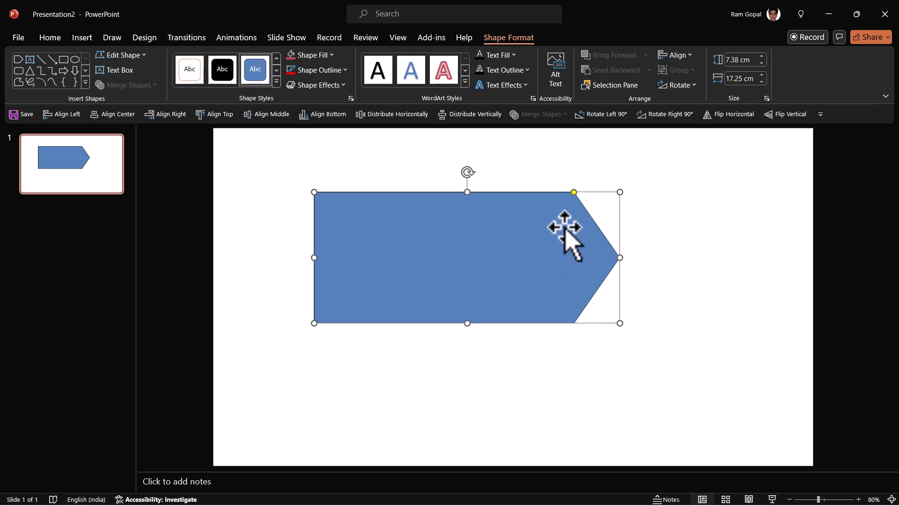
Rotate the arrow 90° right, move it to the left edge and stretch it to 18.64 cm tall.
{"action": "left_click", "coordinate": [656, 114]}
{"action": "left_click_drag", "start_coordinate": [485, 221], "coordinate": [345, 207]}
{"action": "left_click_drag", "start_coordinate": [327, 397], "coordinate": [328, 421]}
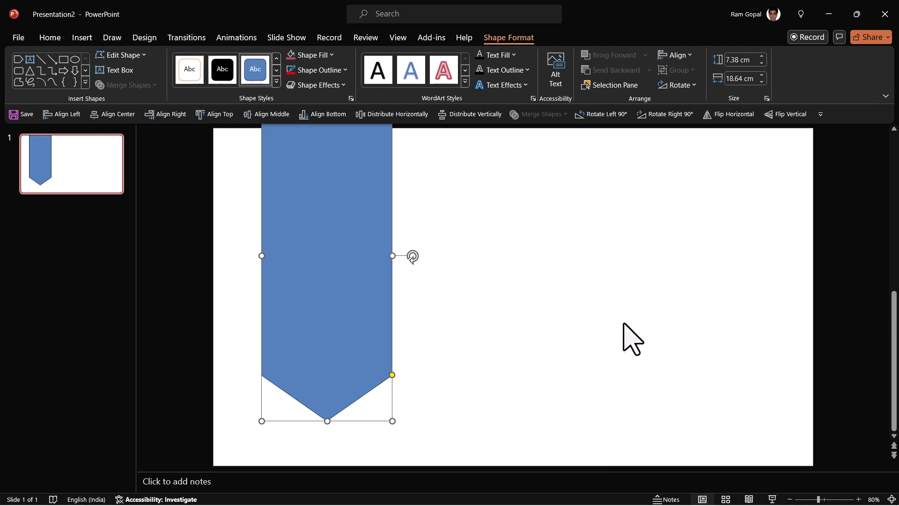
{"action": "left_click", "coordinate": [791, 499]}
{"action": "left_click", "coordinate": [790, 499]}
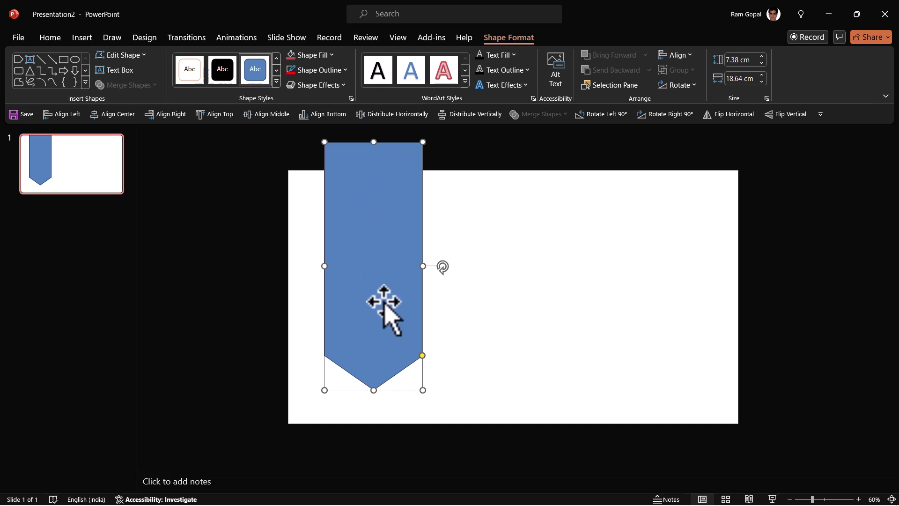
{"action": "left_click", "coordinate": [891, 499]}
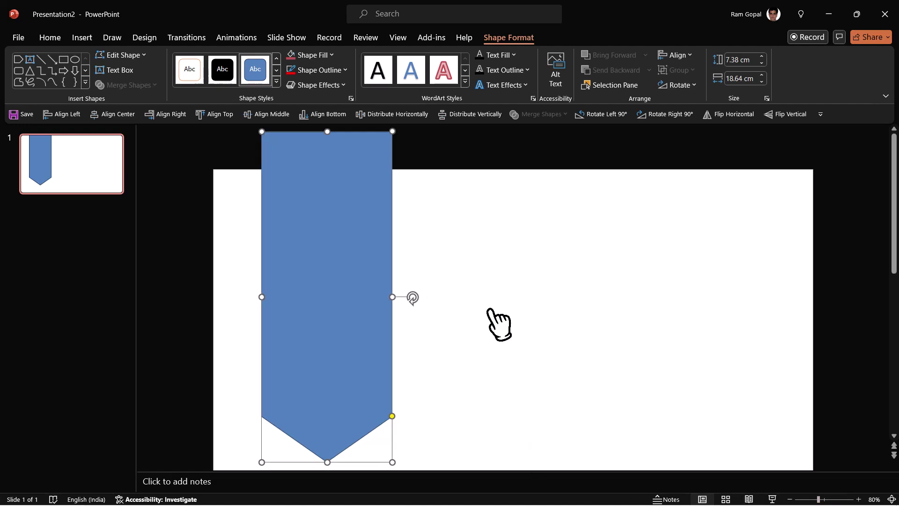
Remove the banner's outline and add a text box for the letter S.
{"action": "left_click", "coordinate": [333, 70]}
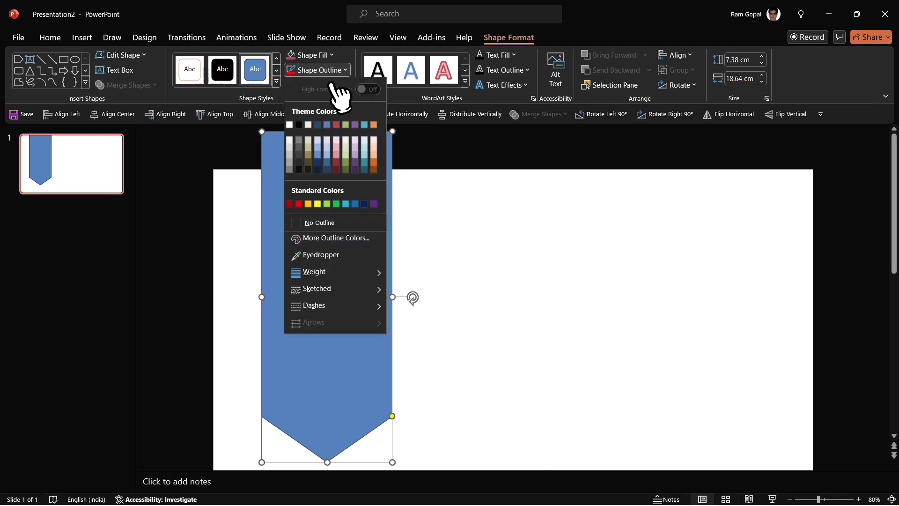
{"action": "left_click", "coordinate": [334, 224]}
{"action": "left_click", "coordinate": [457, 171]}
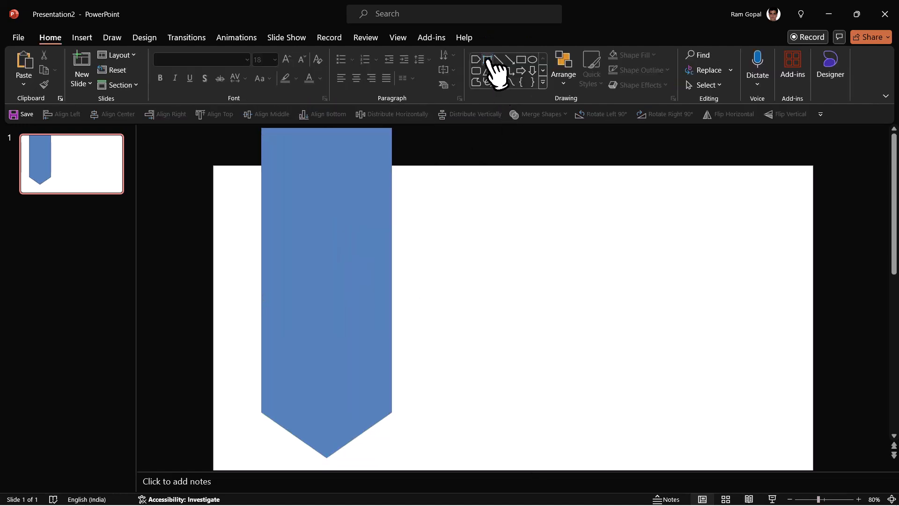
{"action": "left_click", "coordinate": [508, 293]}
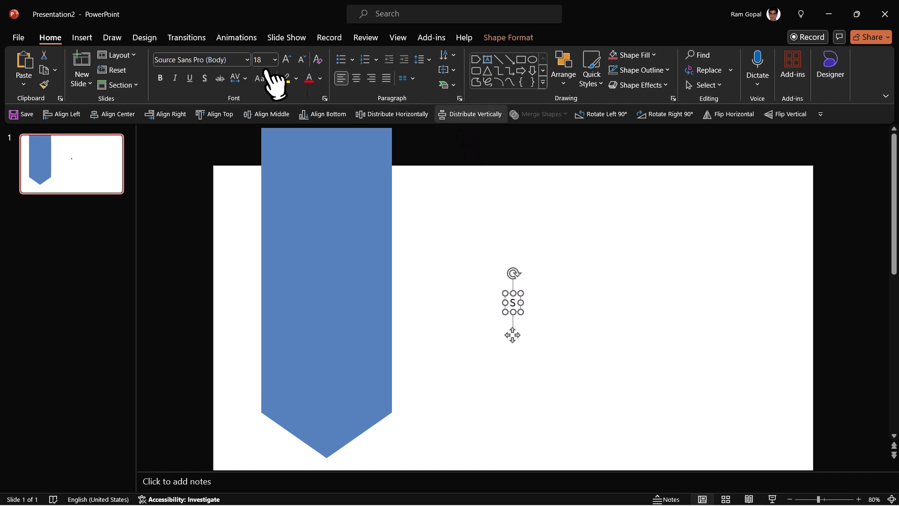
Set the S to Amasis MT Pro Black, size 80, and move it to the banner's tip.
{"action": "left_click", "coordinate": [246, 59]}
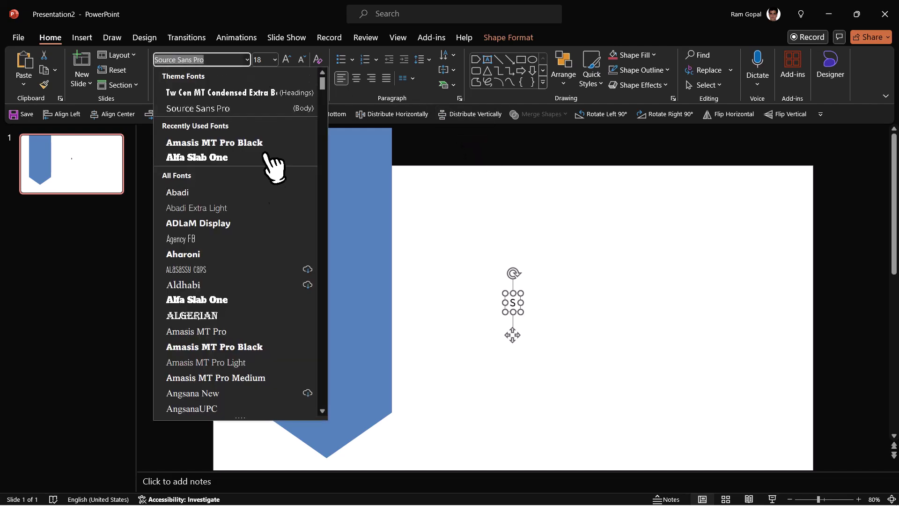
{"action": "left_click", "coordinate": [263, 348]}
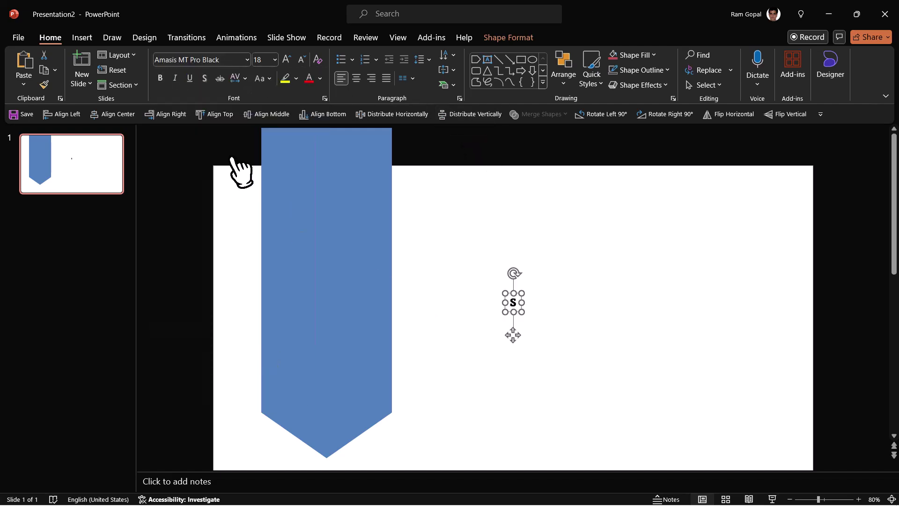
{"action": "left_click", "coordinate": [275, 60]}
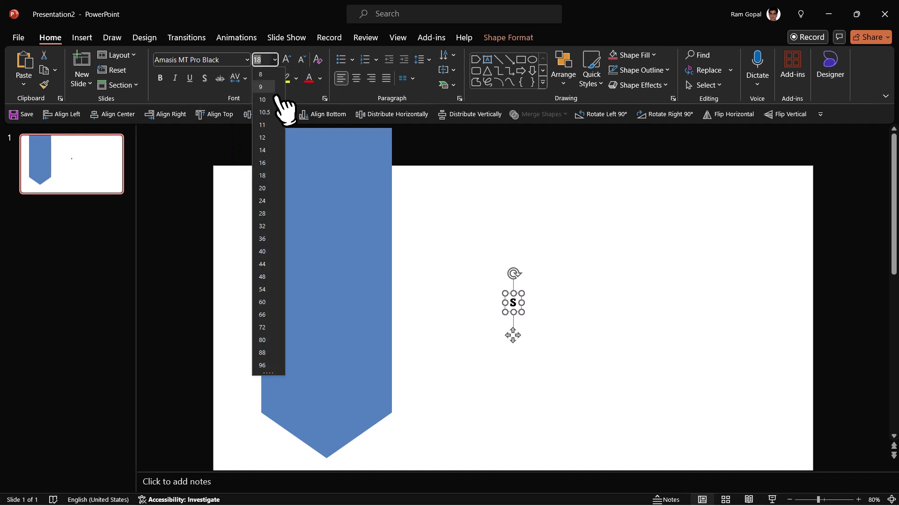
{"action": "left_click", "coordinate": [265, 344]}
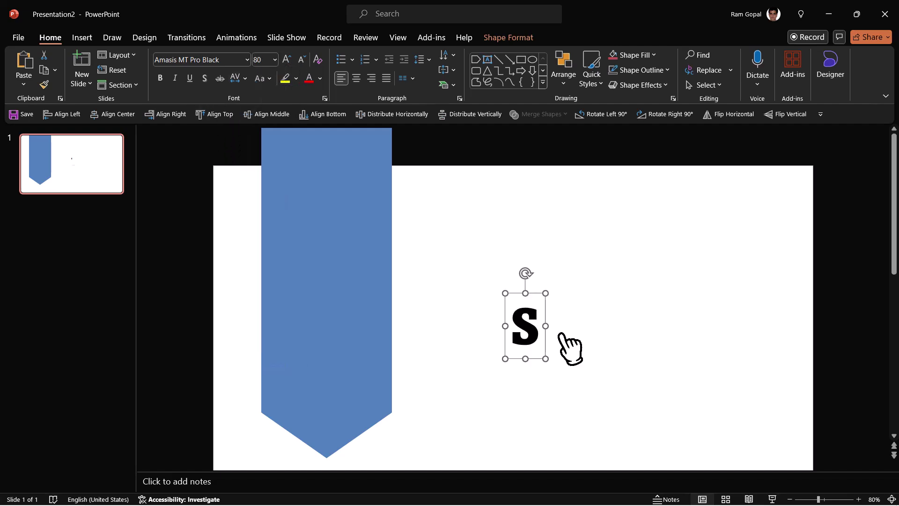
{"action": "left_click_drag", "start_coordinate": [549, 326], "coordinate": [352, 415]}
Make the S white and draw a horizontal line across the banner above it.
{"action": "left_click", "coordinate": [321, 78]}
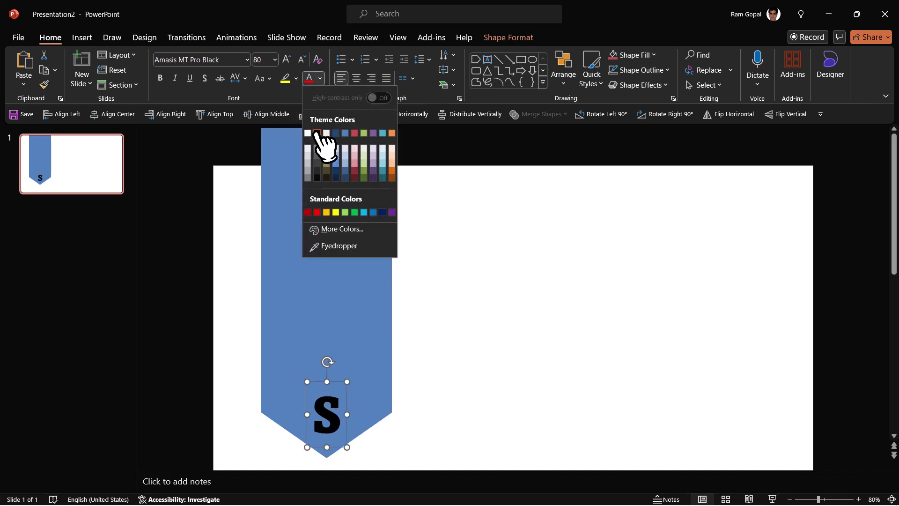
{"action": "left_click", "coordinate": [308, 133]}
{"action": "left_click", "coordinate": [499, 60]}
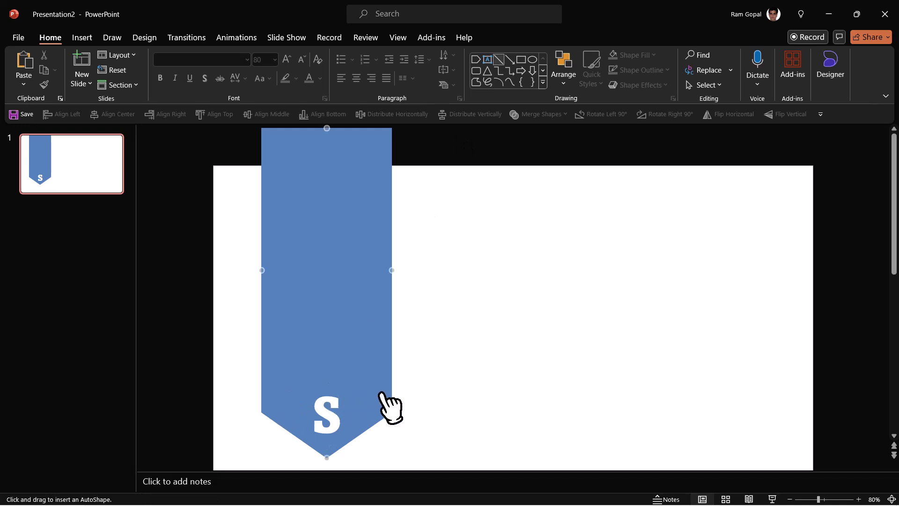
{"action": "left_click_drag", "start_coordinate": [383, 386], "coordinate": [269, 386]}
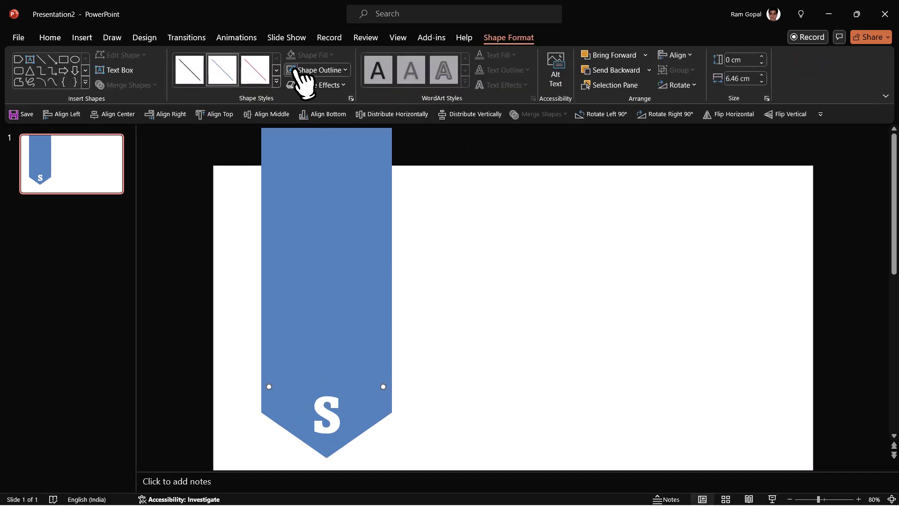
Give the divider line a white outline, then select the blue banner.
{"action": "left_click", "coordinate": [323, 85]}
{"action": "left_click", "coordinate": [318, 70]}
{"action": "left_click", "coordinate": [317, 70]}
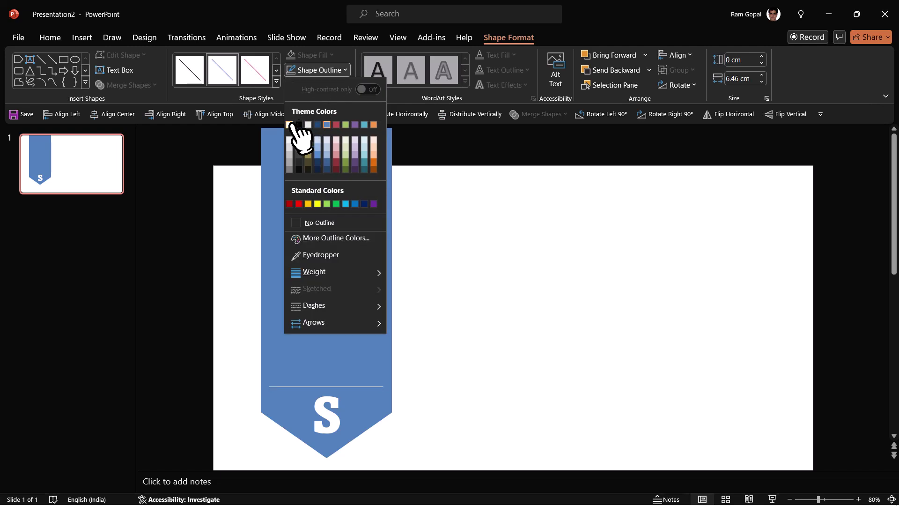
{"action": "left_click", "coordinate": [291, 124]}
{"action": "left_click", "coordinate": [461, 354]}
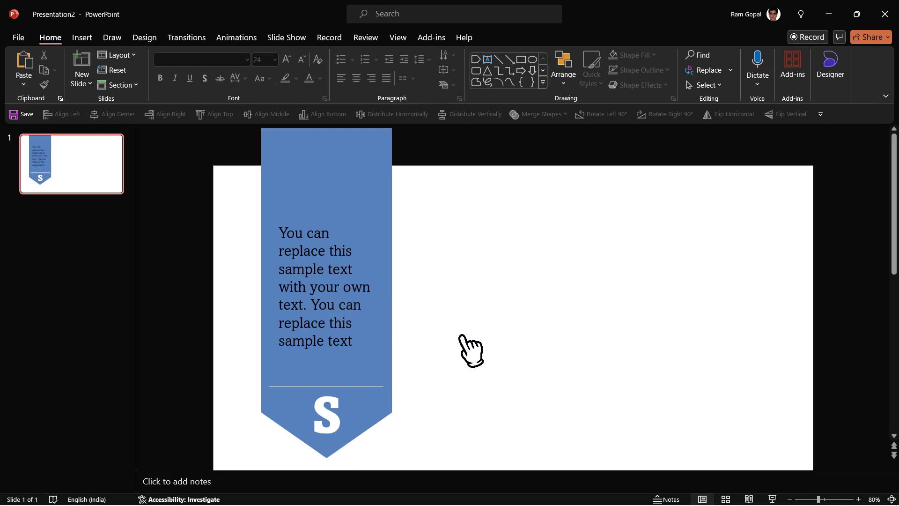
{"action": "left_click", "coordinate": [391, 312]}
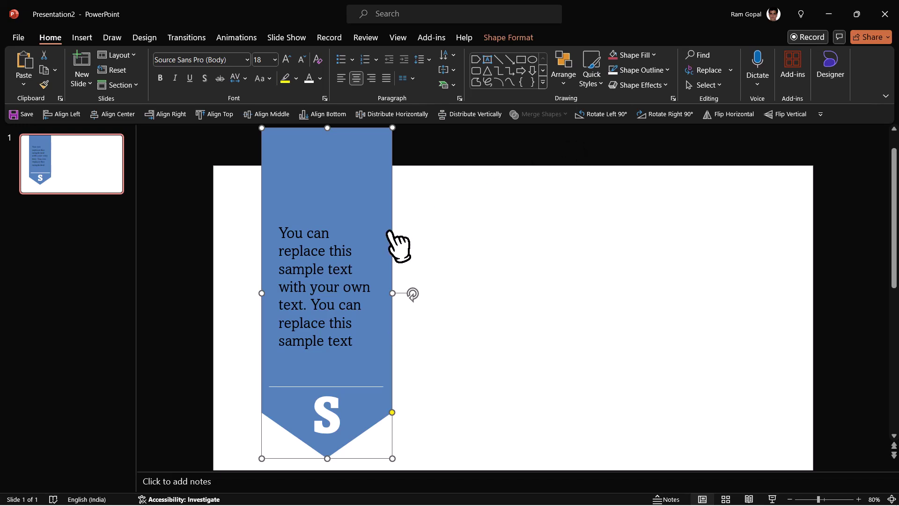
Apply an Offset: Bottom shadow to the banner with 8 pt distance and 19% transparency.
{"action": "right_click", "coordinate": [398, 246]}
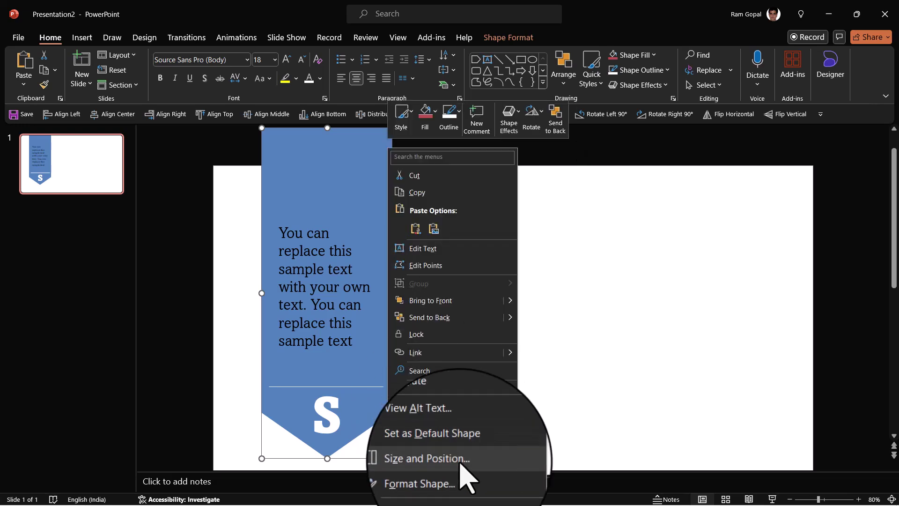
{"action": "left_click", "coordinate": [433, 476]}
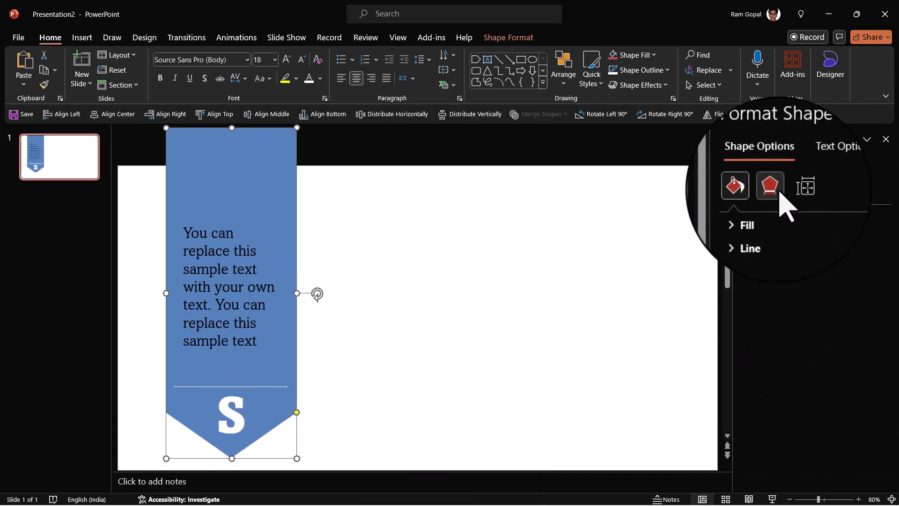
{"action": "left_click", "coordinate": [775, 190]}
{"action": "left_click", "coordinate": [760, 215]}
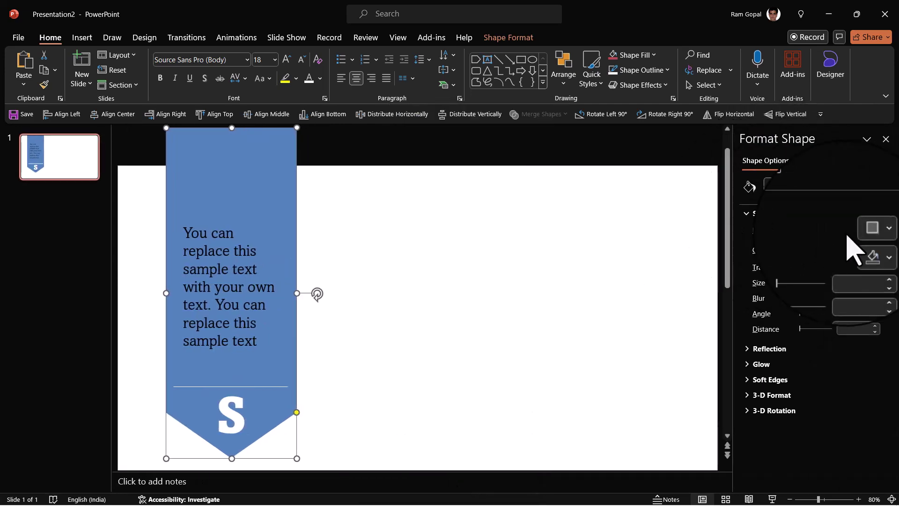
{"action": "left_click", "coordinate": [865, 230]}
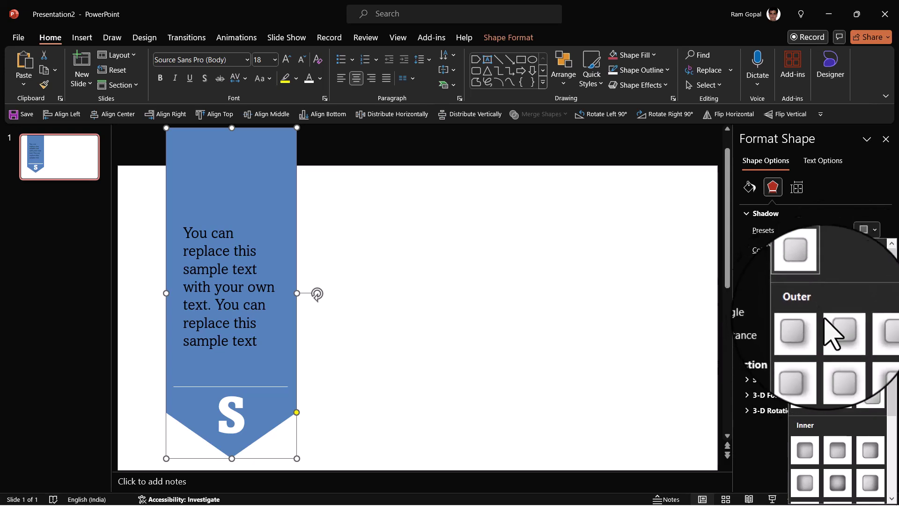
{"action": "left_click", "coordinate": [840, 337]}
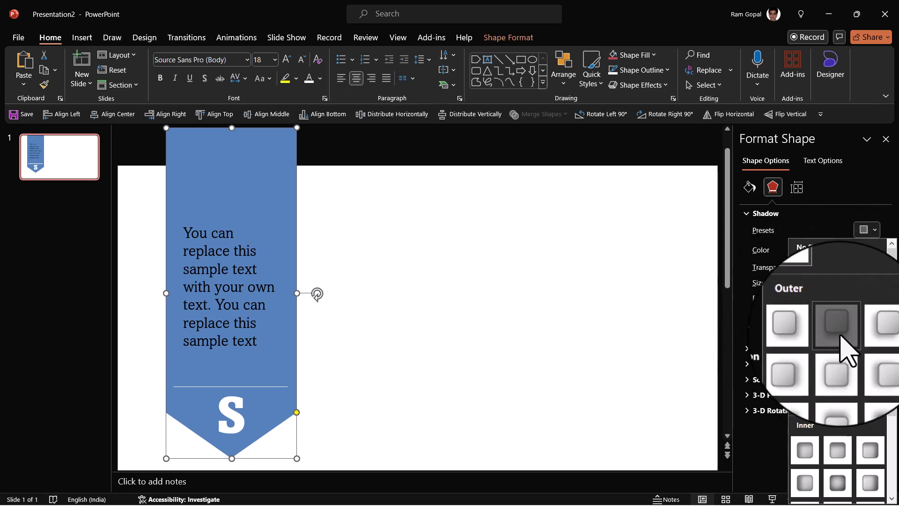
{"action": "left_click", "coordinate": [857, 331]}
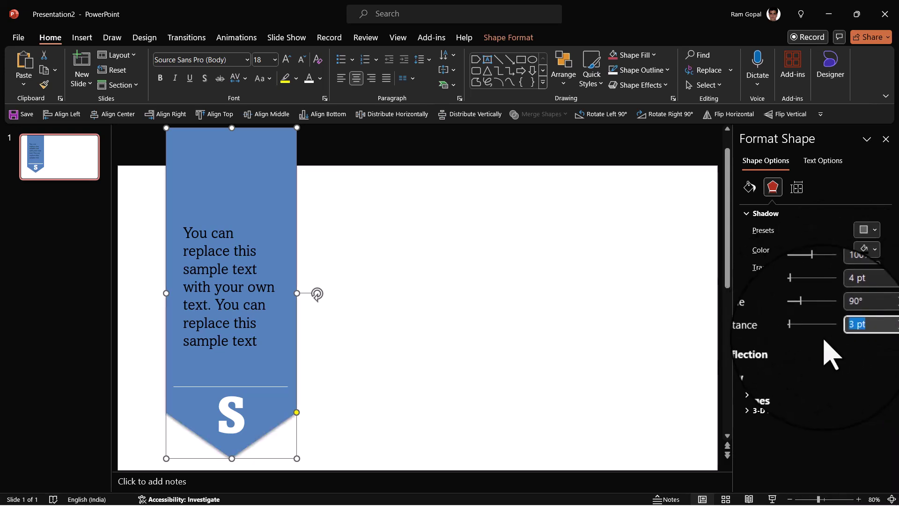
{"action": "type", "text": "8"}
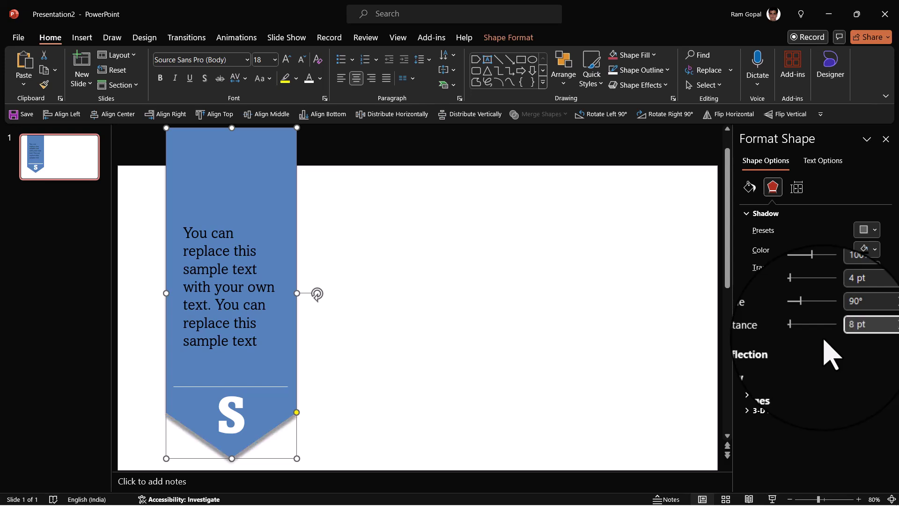
{"action": "left_click_drag", "start_coordinate": [816, 274], "coordinate": [806, 274]}
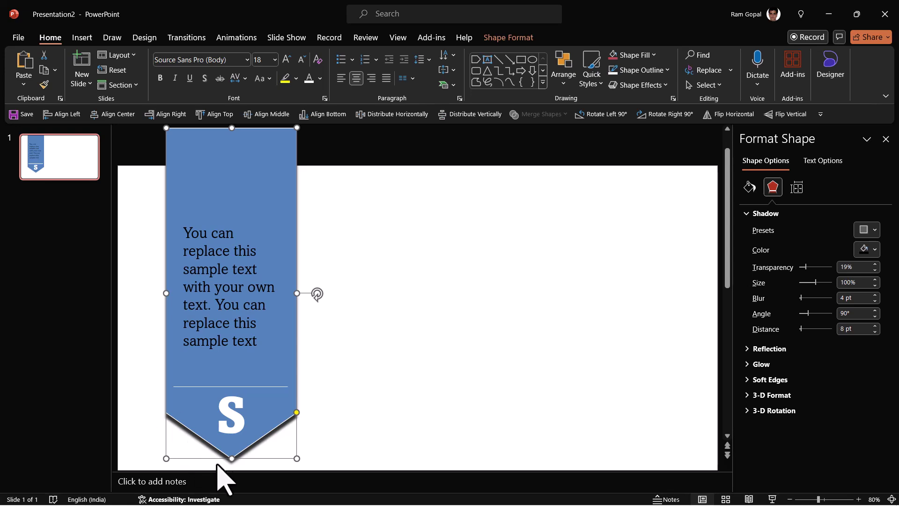
{"action": "left_click", "coordinate": [403, 408]}
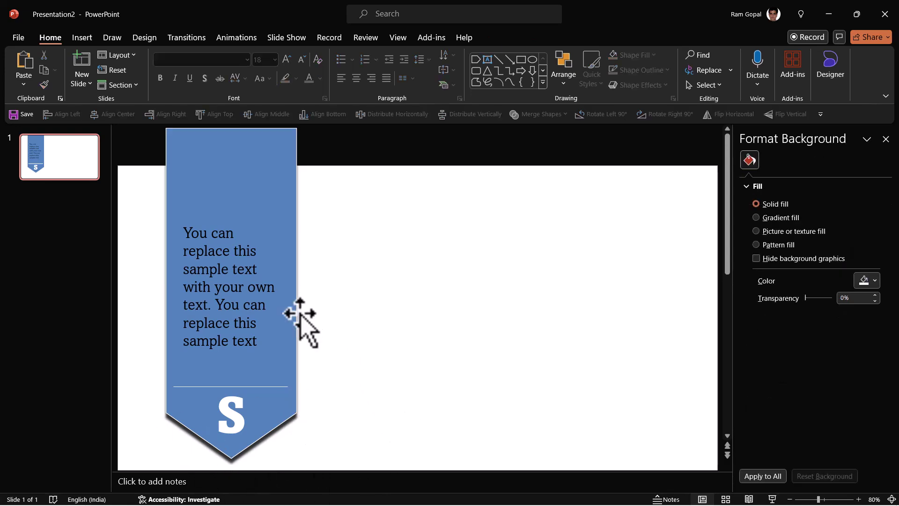
Group the S banner's parts and place a duplicate beside it.
{"action": "key", "text": "ctrl+a"}
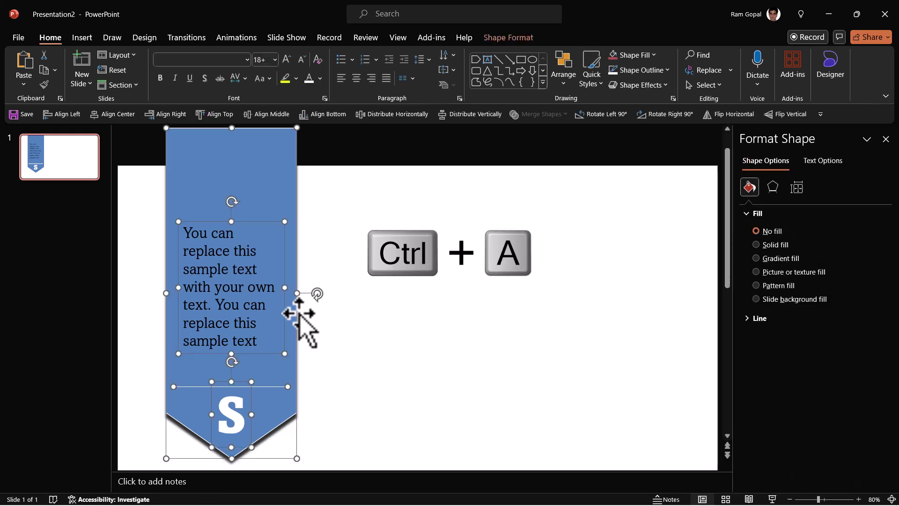
{"action": "key", "text": "ctrl+g"}
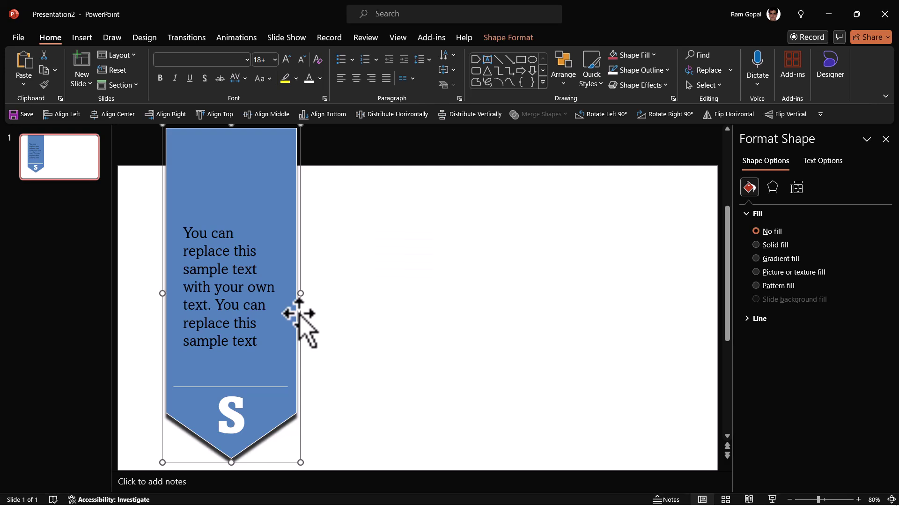
{"action": "key", "text": "ctrl+d"}
{"action": "left_click_drag", "start_coordinate": [297, 295], "coordinate": [437, 285]}
Change the copied banner's letter to W and centre it.
{"action": "left_click", "coordinate": [368, 374]}
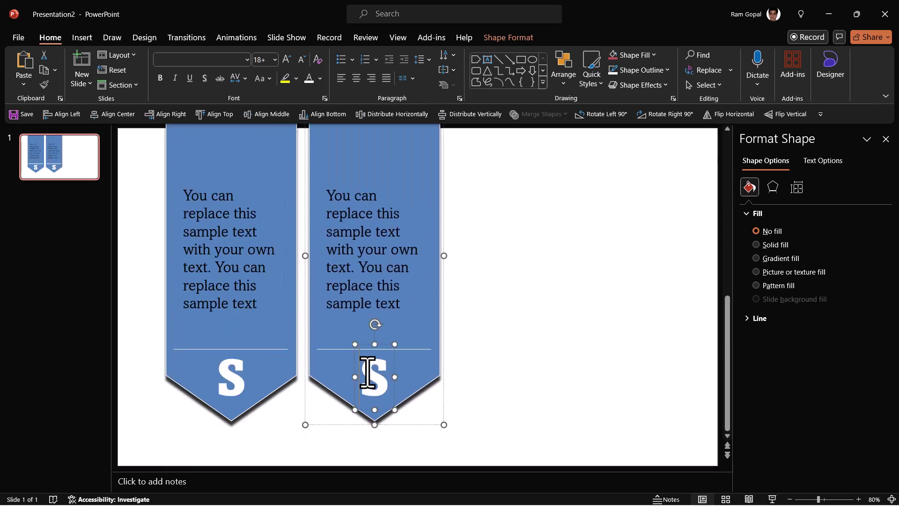
{"action": "double_click", "coordinate": [367, 374]}
{"action": "type", "text": "W"}
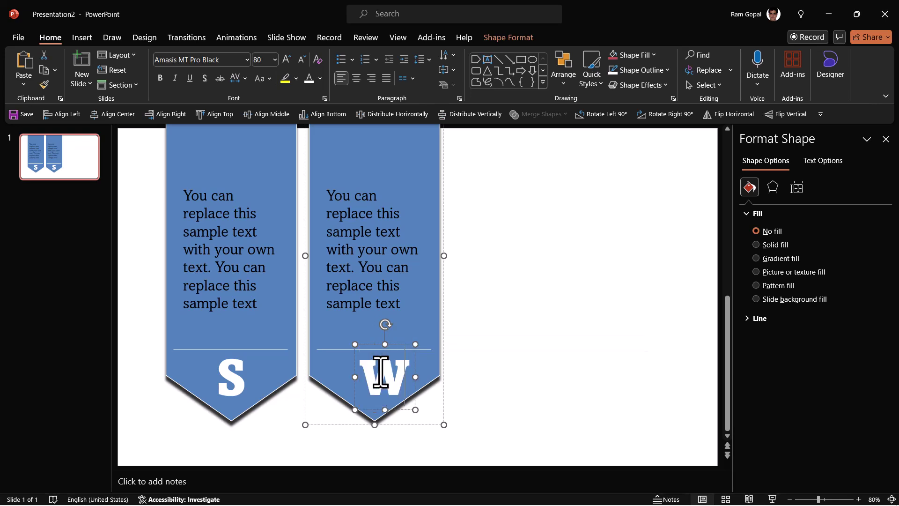
{"action": "left_click_drag", "start_coordinate": [415, 360], "coordinate": [406, 358]}
{"action": "left_click", "coordinate": [496, 361]}
Duplicate the W banner twice more to form a row of four.
{"action": "left_click", "coordinate": [431, 305]}
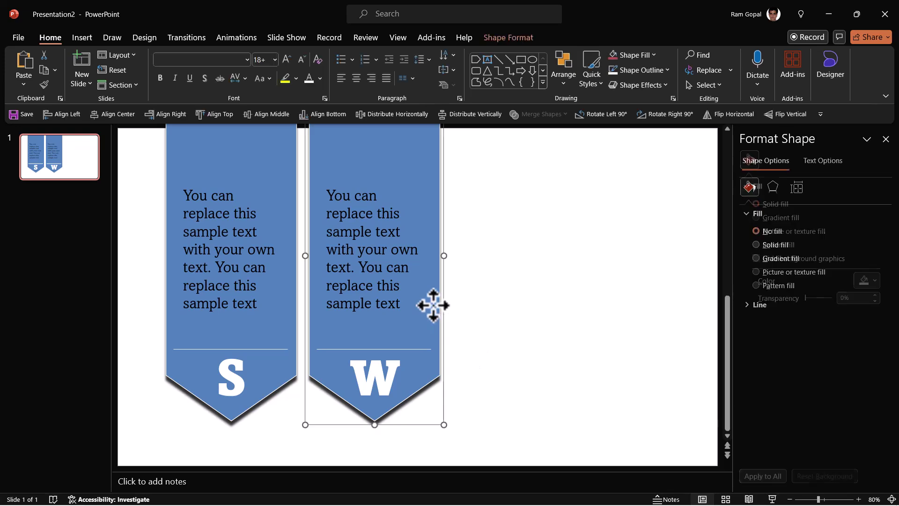
{"action": "key", "text": "ctrl+d"}
{"action": "left_click_drag", "start_coordinate": [433, 305], "coordinate": [576, 291]}
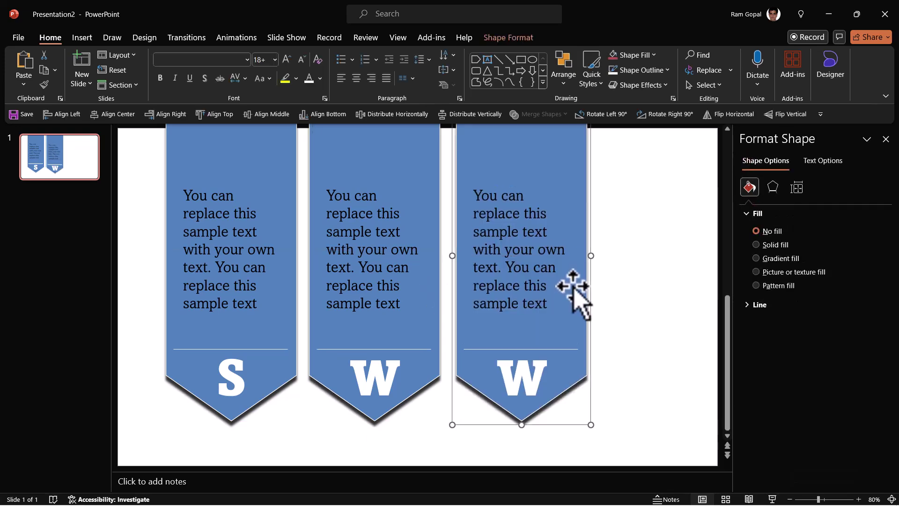
{"action": "key", "text": "ctrl+d"}
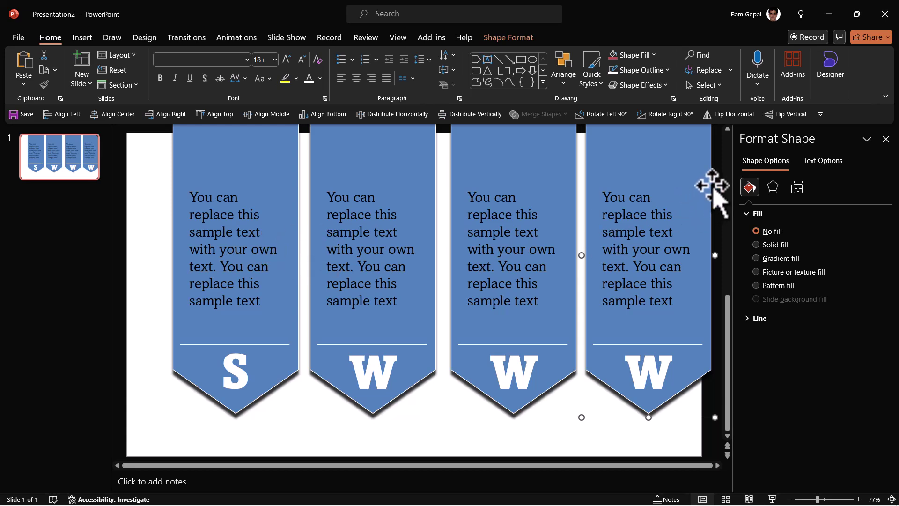
{"action": "left_click_drag", "start_coordinate": [711, 186], "coordinate": [679, 187]}
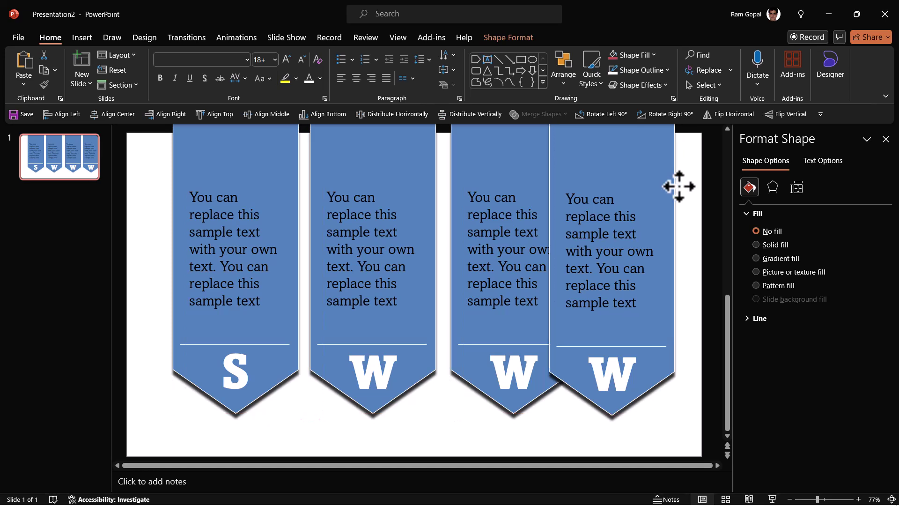
Distribute the four banners horizontally and align their tops.
{"action": "left_click", "coordinate": [176, 225]}
{"action": "left_click_drag", "start_coordinate": [171, 220], "coordinate": [157, 215]}
{"action": "left_click", "coordinate": [347, 245], "text": "shift"}
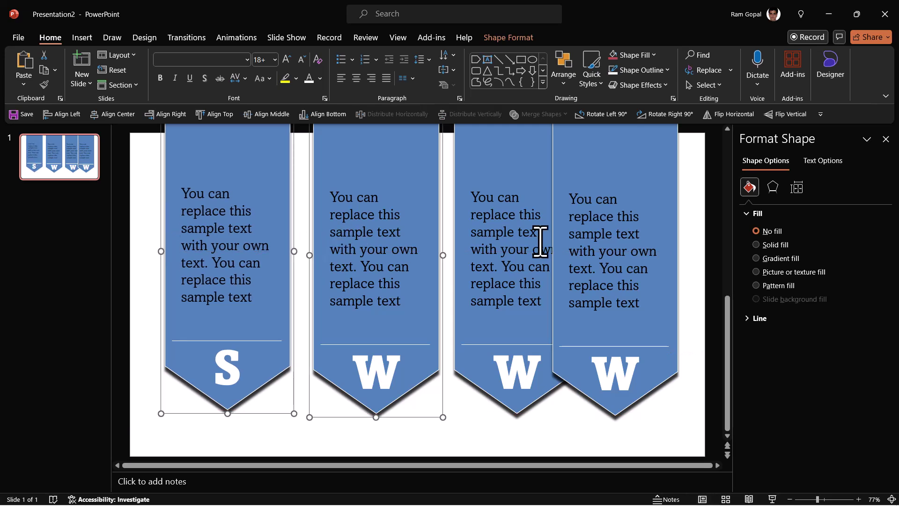
{"action": "left_click", "coordinate": [541, 242], "text": "shift"}
{"action": "left_click", "coordinate": [573, 269], "text": "shift"}
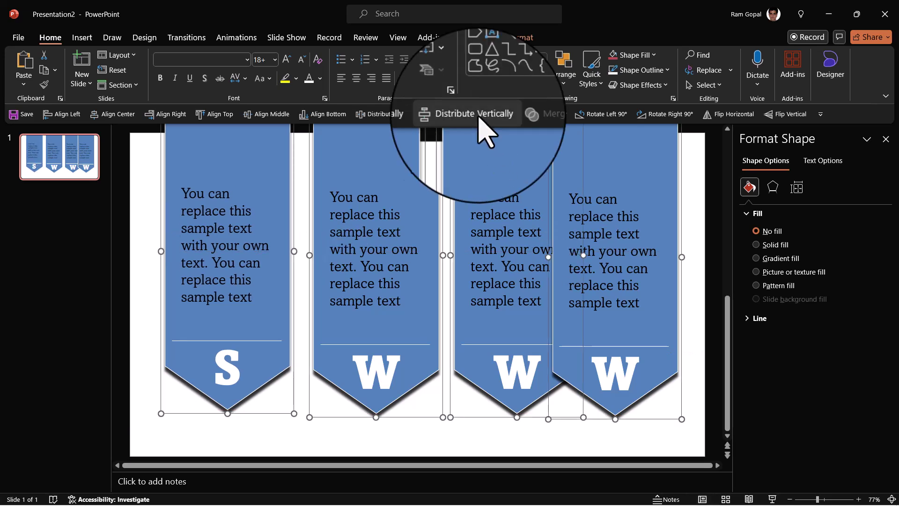
{"action": "left_click", "coordinate": [392, 114]}
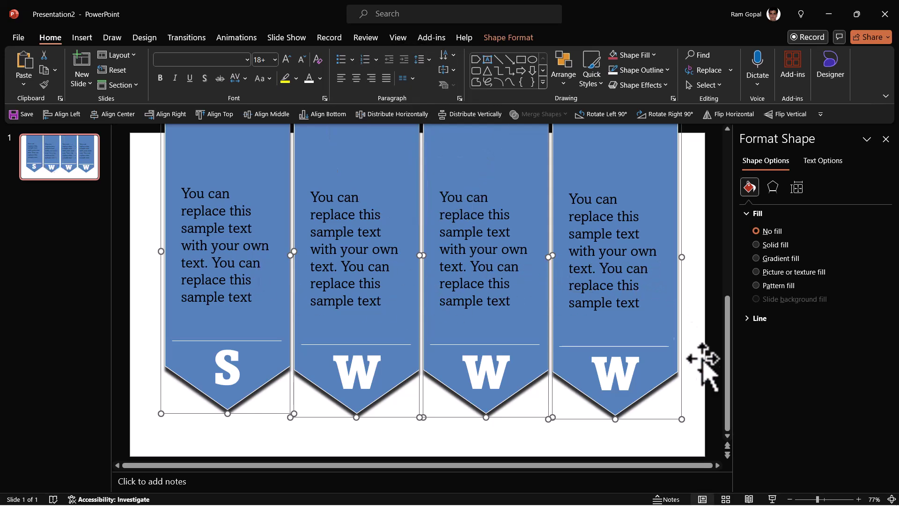
{"action": "left_click", "coordinate": [790, 500]}
{"action": "left_click", "coordinate": [790, 499]}
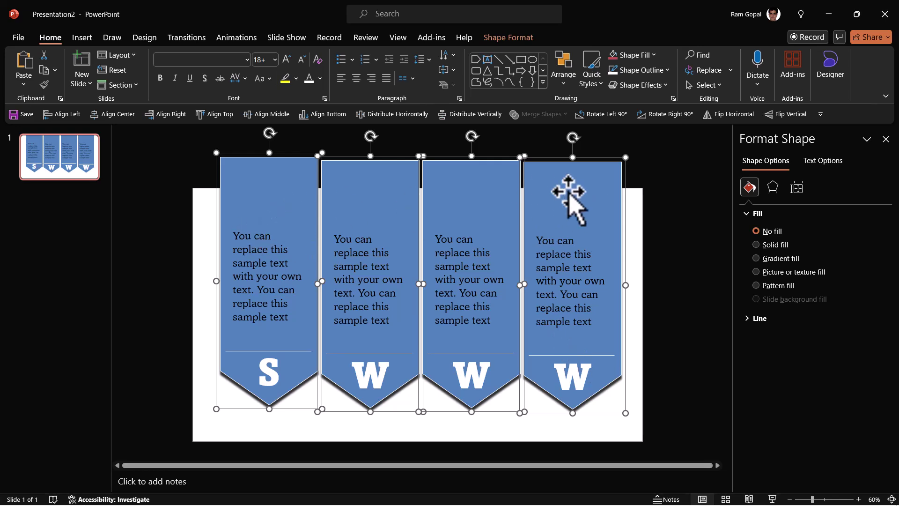
{"action": "left_click", "coordinate": [217, 114]}
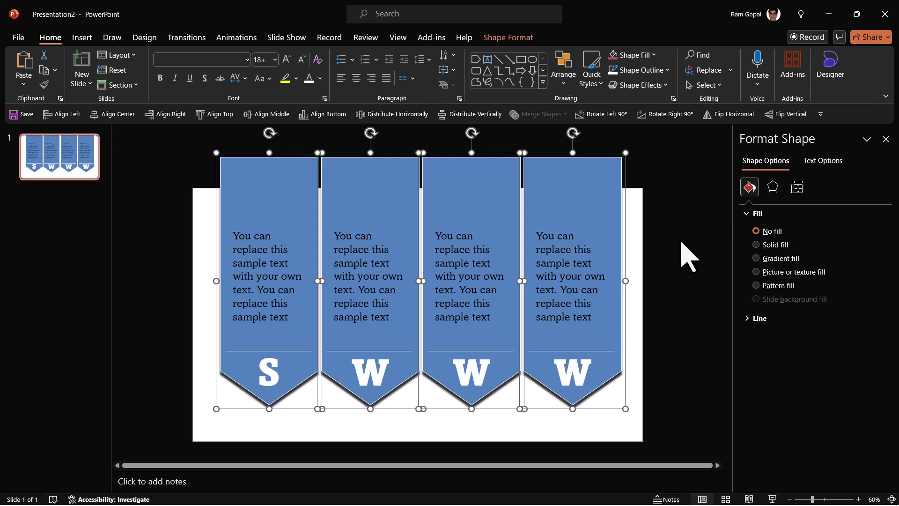
{"action": "left_click", "coordinate": [653, 286]}
Change the third banner's letter to O and the fourth's to T.
{"action": "left_click", "coordinate": [472, 356]}
{"action": "left_click_drag", "start_coordinate": [465, 368], "coordinate": [493, 370]}
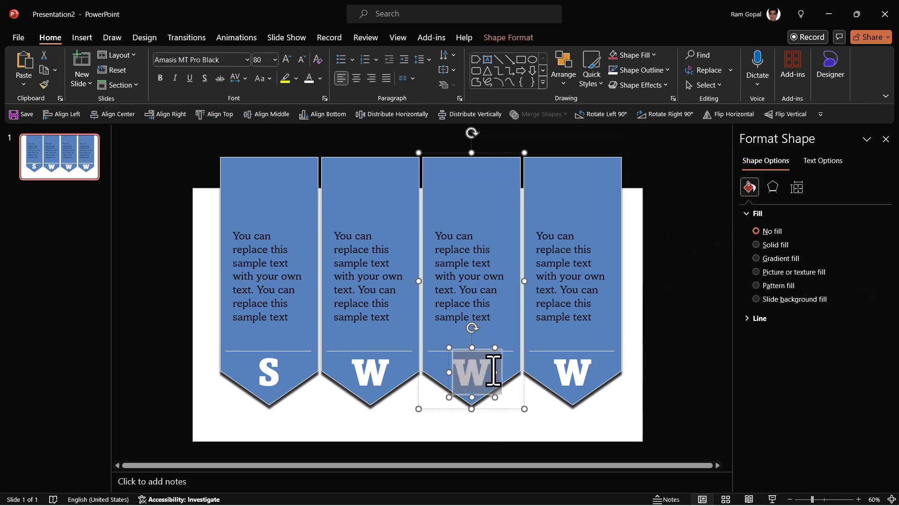
{"action": "type", "text": "O"}
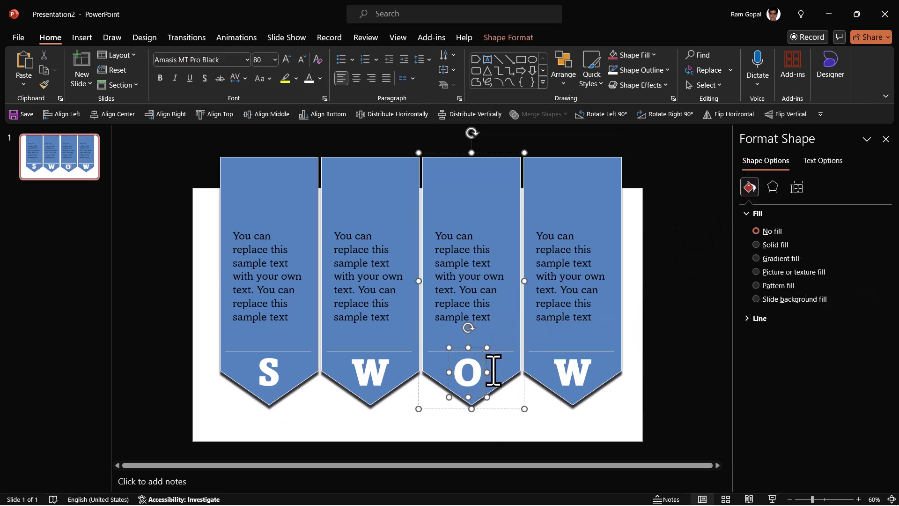
{"action": "left_click", "coordinate": [568, 371]}
{"action": "left_click_drag", "start_coordinate": [560, 370], "coordinate": [603, 373]}
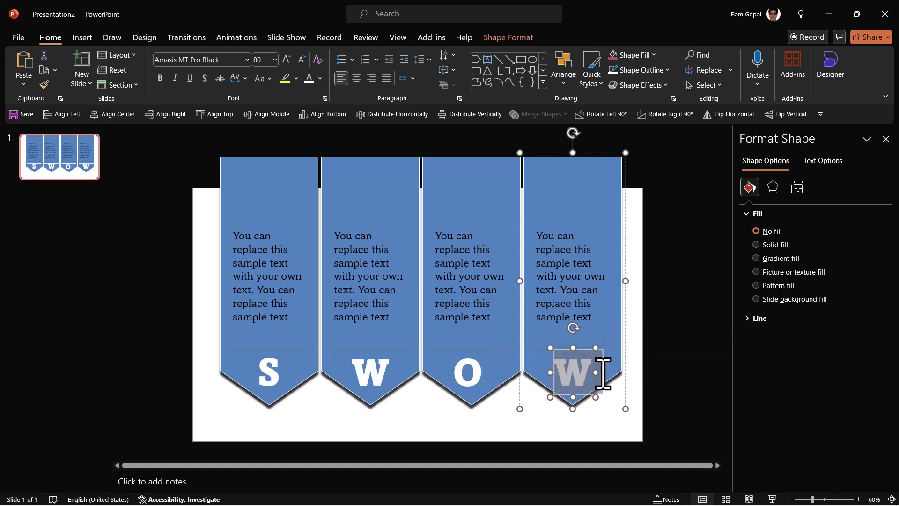
{"action": "type", "text": "T"}
{"action": "left_click", "coordinate": [665, 375]}
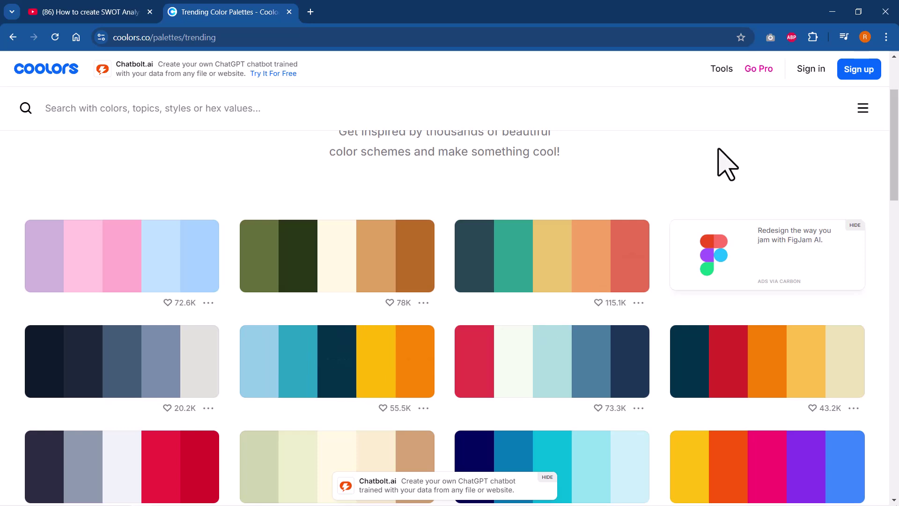
Snip the light blue, teal, navy, yellow and orange Coolors palette.
{"action": "key", "text": "super+shift+s"}
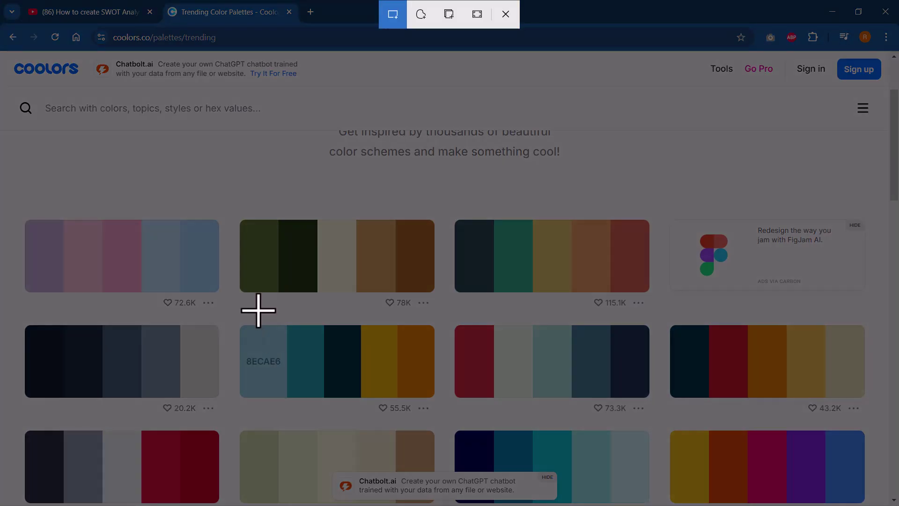
{"action": "left_click_drag", "start_coordinate": [258, 310], "coordinate": [440, 371]}
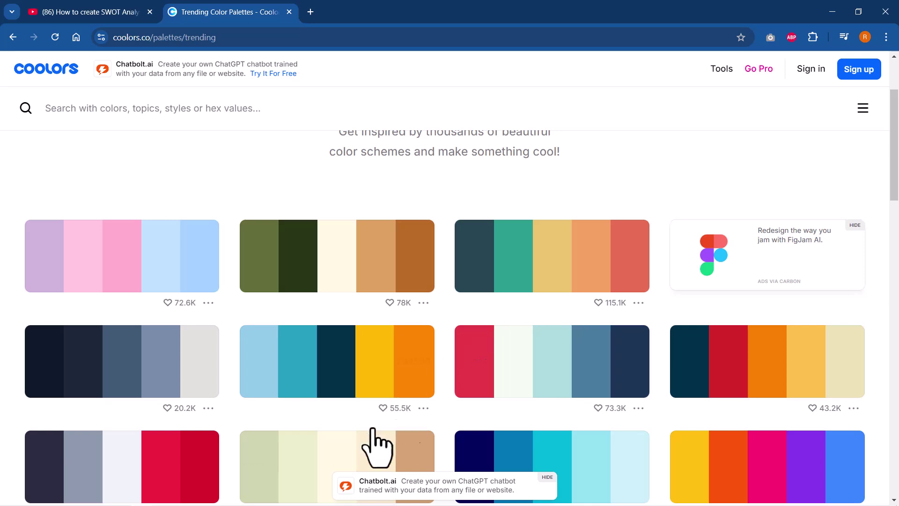
{"action": "left_click", "coordinate": [75, 497]}
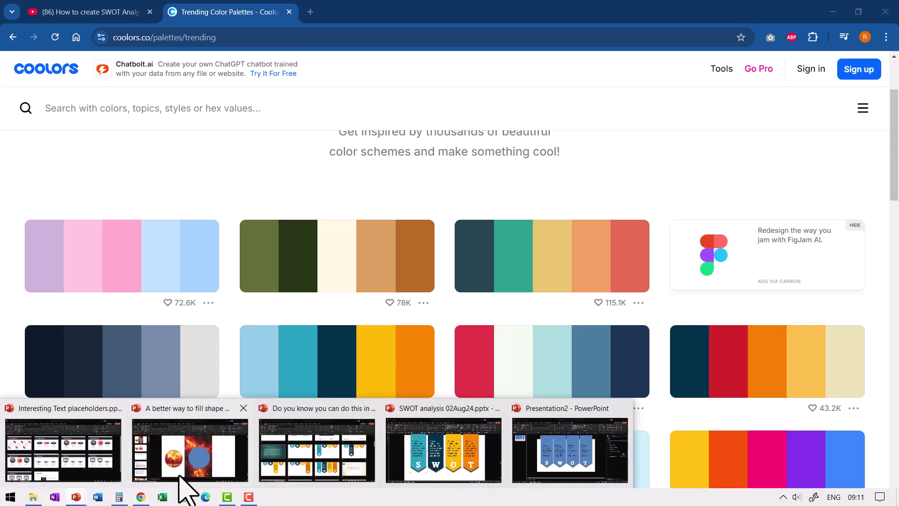
Paste the palette capture as a picture in Presentation2 and move it to the slide's left edge.
{"action": "left_click", "coordinate": [577, 469]}
{"action": "right_click", "coordinate": [194, 238]}
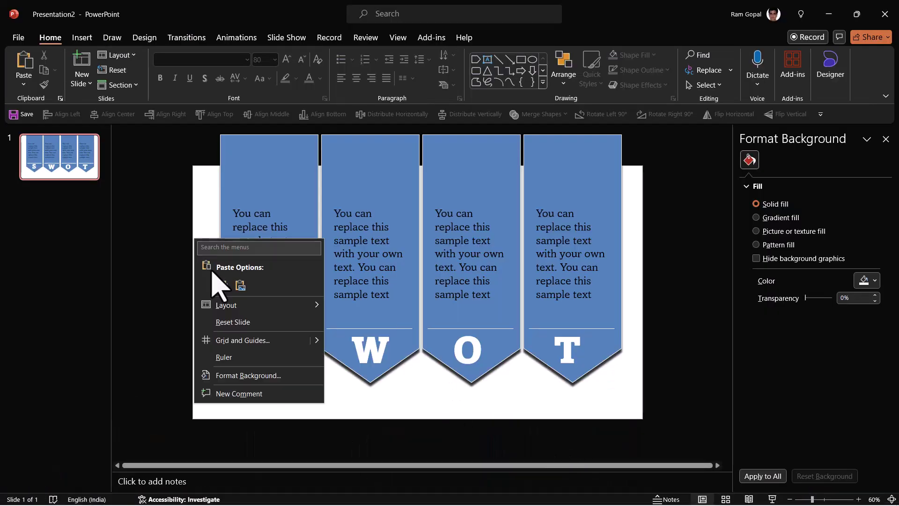
{"action": "left_click", "coordinate": [216, 284]}
{"action": "left_click", "coordinate": [396, 297]}
{"action": "left_click_drag", "start_coordinate": [395, 297], "coordinate": [154, 237]}
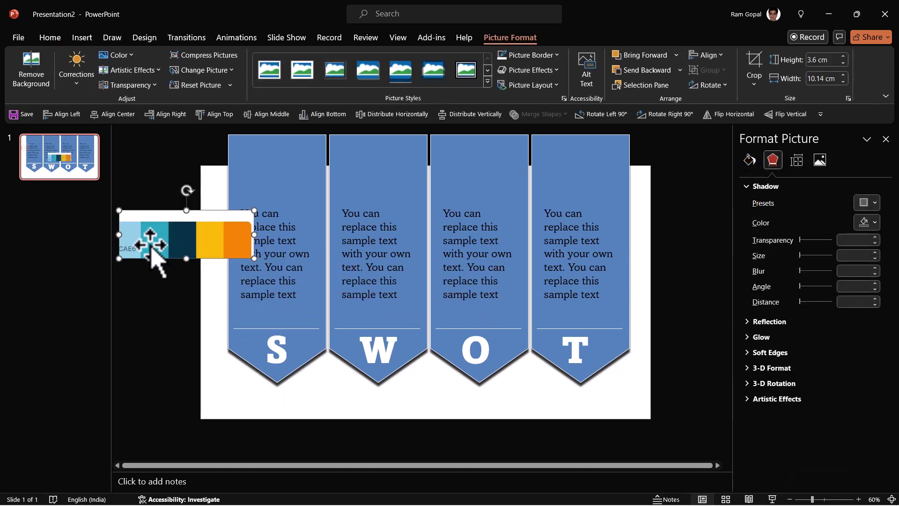
Select the S banner's coloured ribbon shape.
{"action": "left_click", "coordinate": [321, 155]}
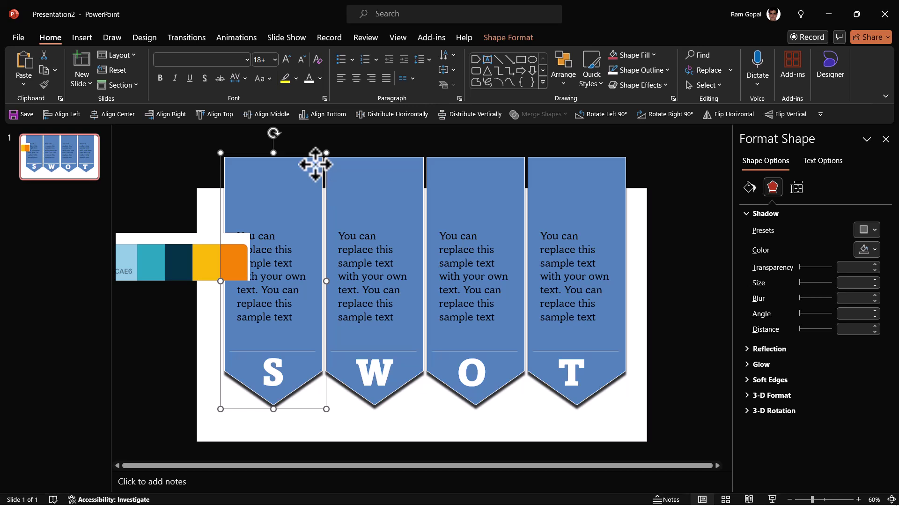
{"action": "left_click", "coordinate": [355, 157]}
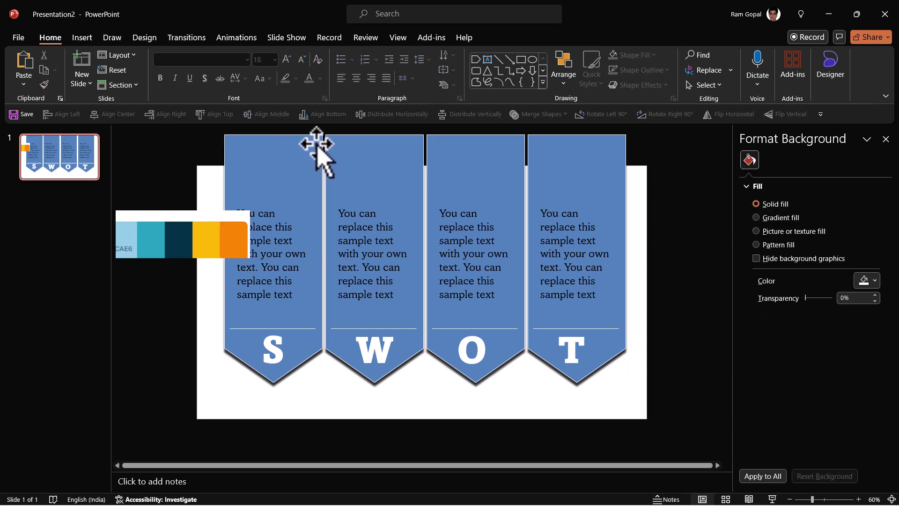
{"action": "left_click", "coordinate": [318, 148]}
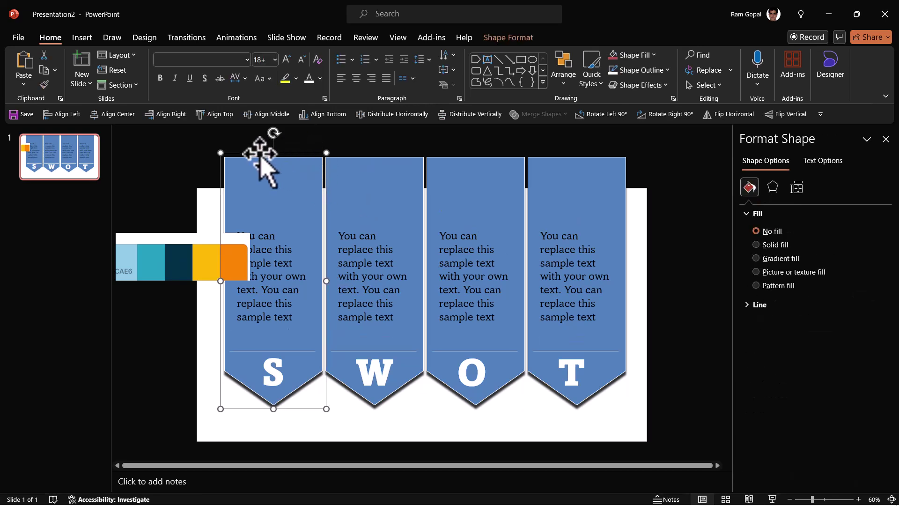
{"action": "left_click", "coordinate": [320, 162]}
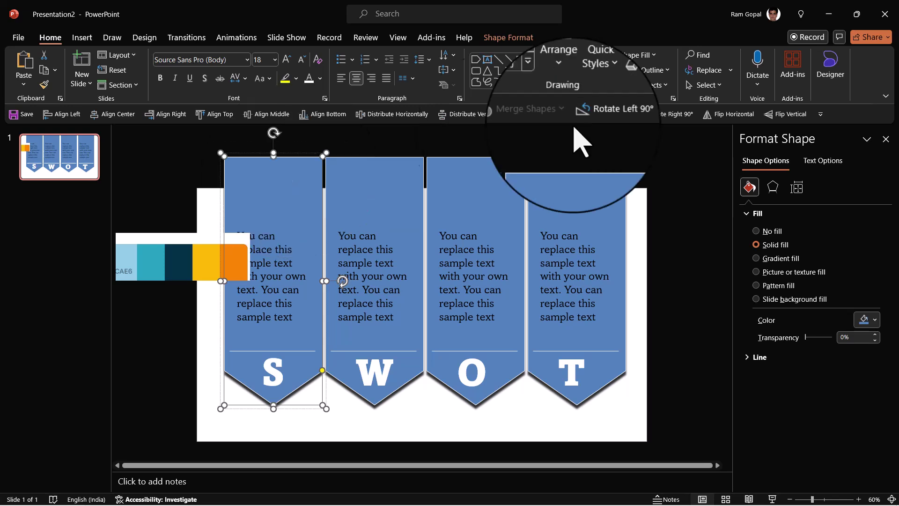
Eyedrop teal from the palette for the S banner and navy for the W banner.
{"action": "left_click", "coordinate": [655, 55]}
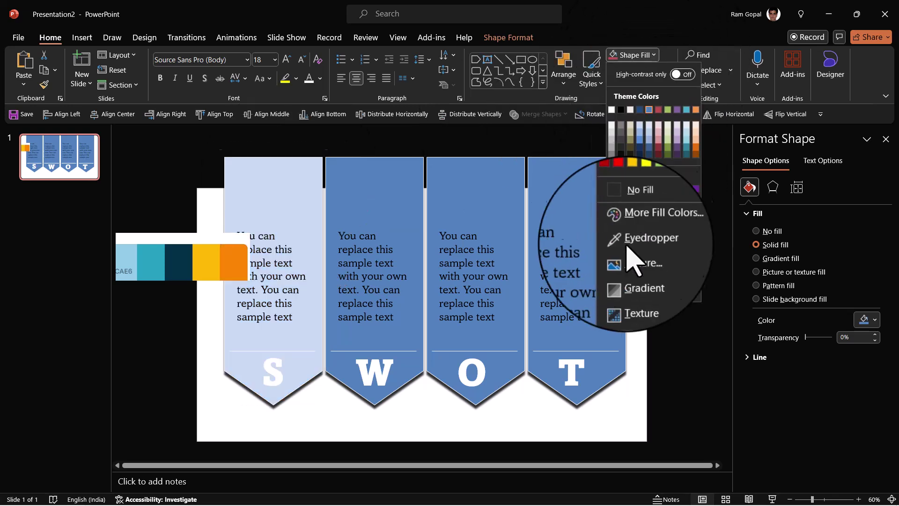
{"action": "left_click", "coordinate": [642, 241]}
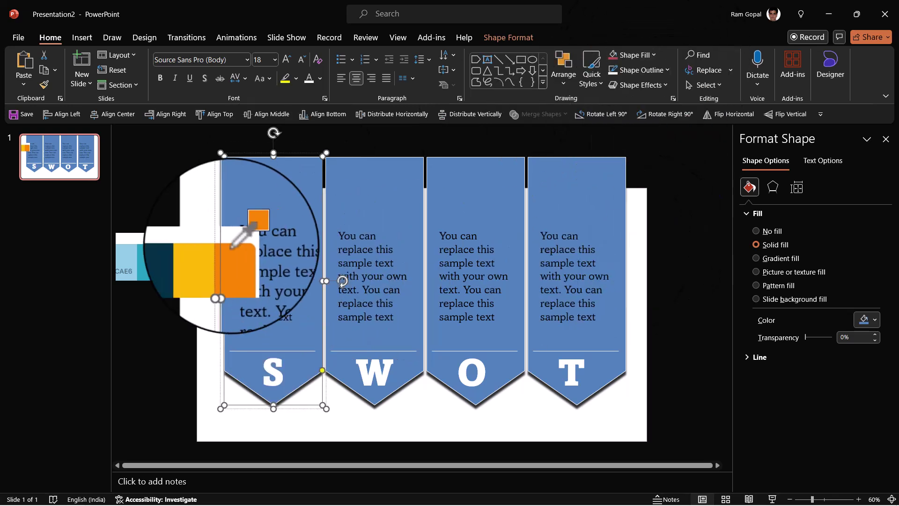
{"action": "left_click", "coordinate": [154, 257]}
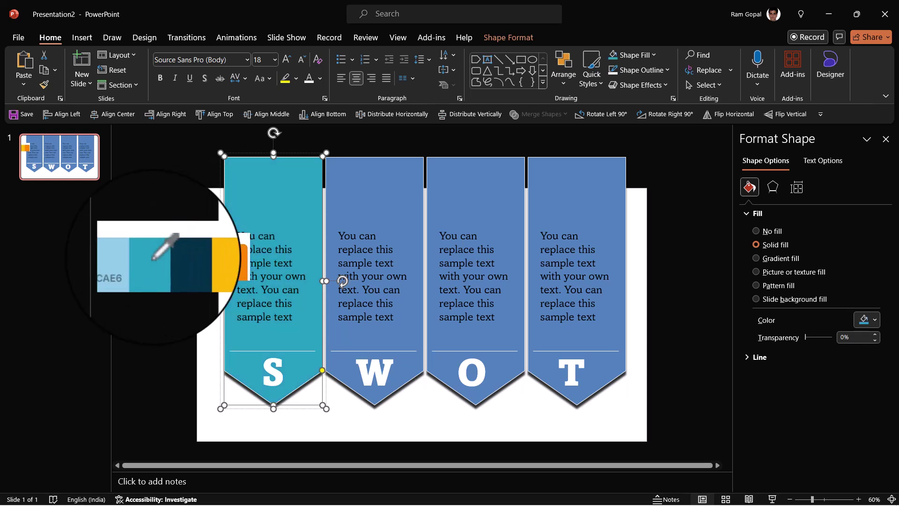
{"action": "left_click", "coordinate": [417, 173]}
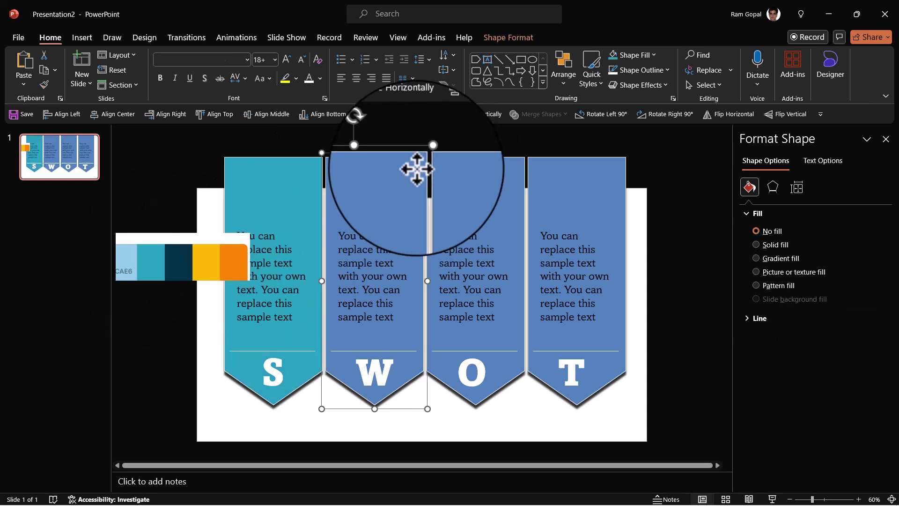
{"action": "left_click", "coordinate": [637, 55]}
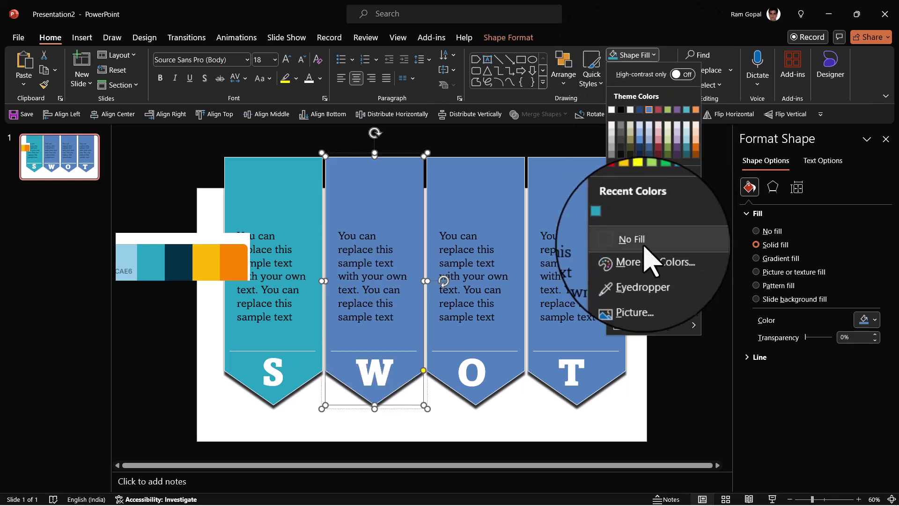
{"action": "left_click", "coordinate": [643, 272]}
{"action": "left_click", "coordinate": [182, 255]}
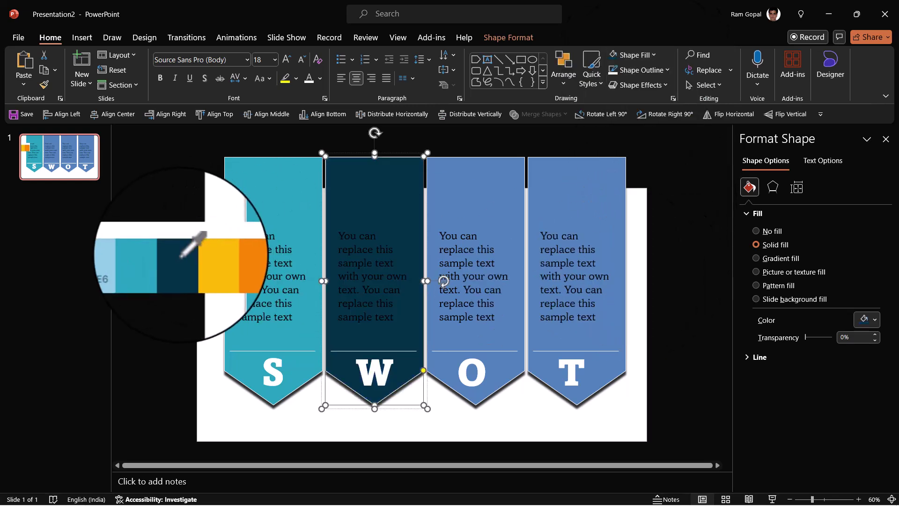
Fill the O banner yellow and the T banner orange from the palette swatches.
{"action": "left_click", "coordinate": [502, 190]}
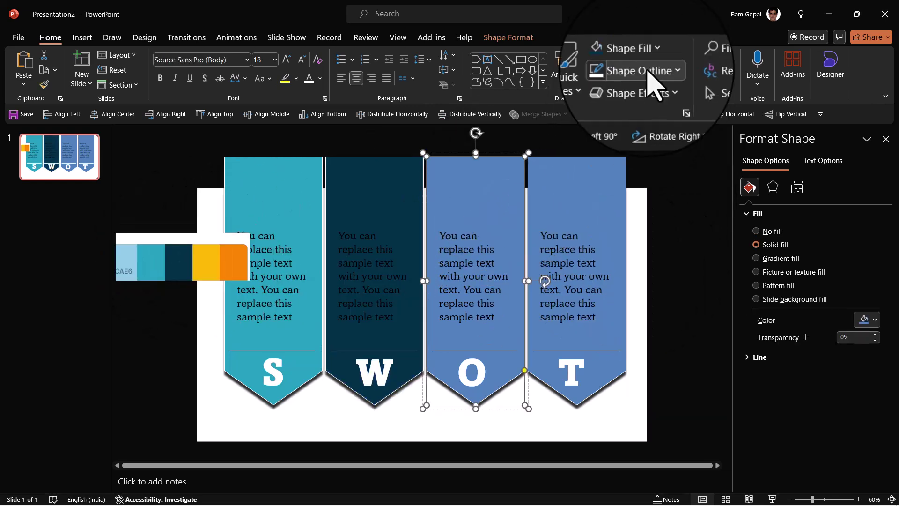
{"action": "left_click", "coordinate": [637, 55]}
{"action": "left_click", "coordinate": [648, 274]}
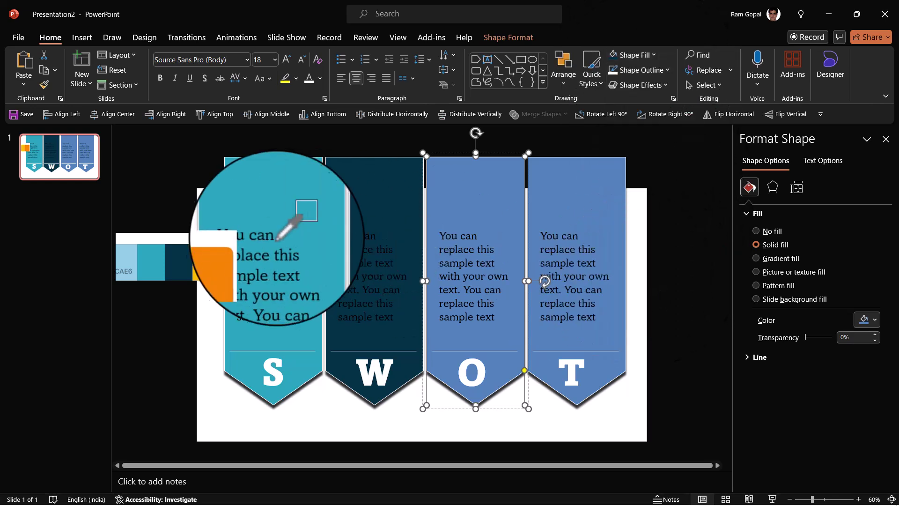
{"action": "left_click", "coordinate": [208, 262]}
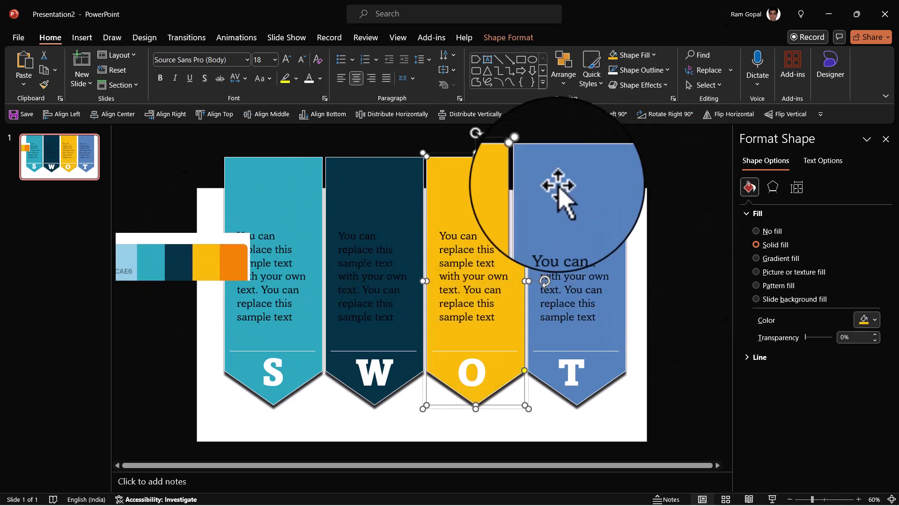
{"action": "left_click", "coordinate": [577, 184]}
{"action": "left_click", "coordinate": [633, 56]}
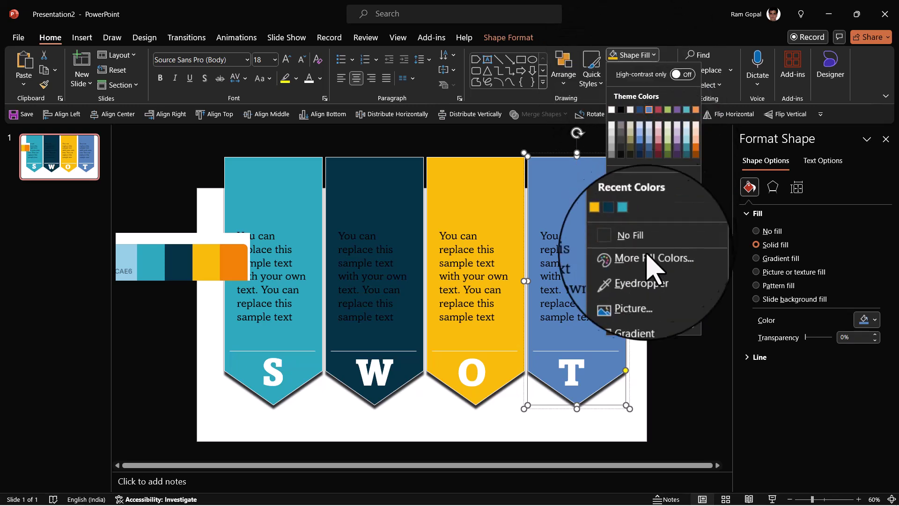
{"action": "left_click", "coordinate": [648, 275]}
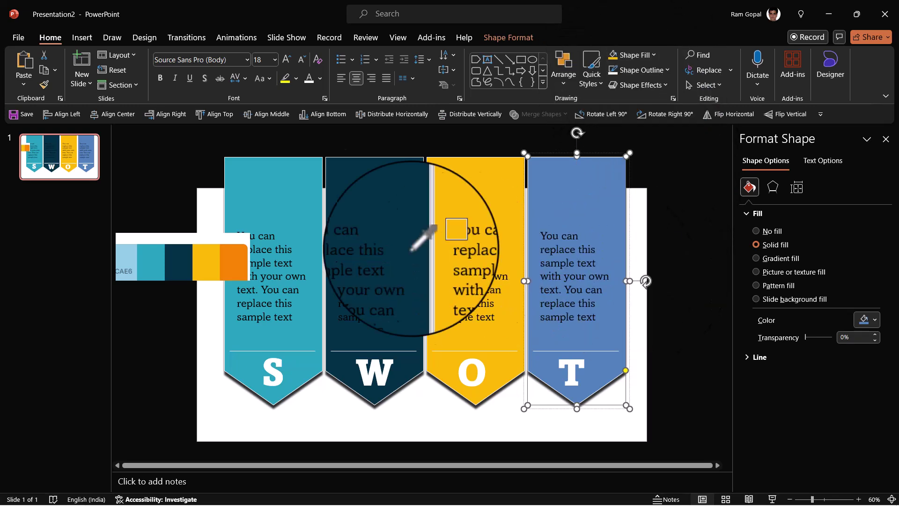
{"action": "left_click", "coordinate": [240, 255]}
{"action": "scroll", "coordinate": [693, 261], "scroll_direction": "down", "scroll_amount": 1}
{"action": "key", "text": "Escape"}
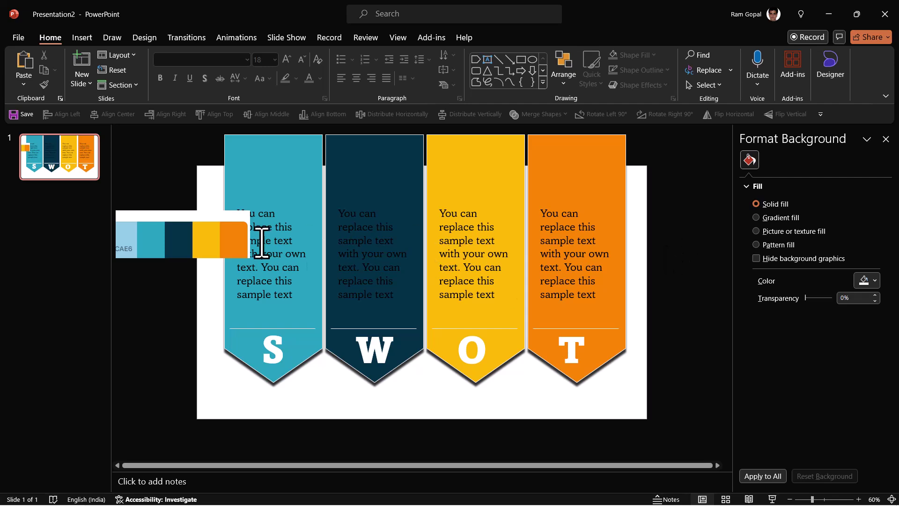
Delete the palette picture and make the W banner's text white.
{"action": "left_click", "coordinate": [230, 239]}
{"action": "key", "text": "Delete"}
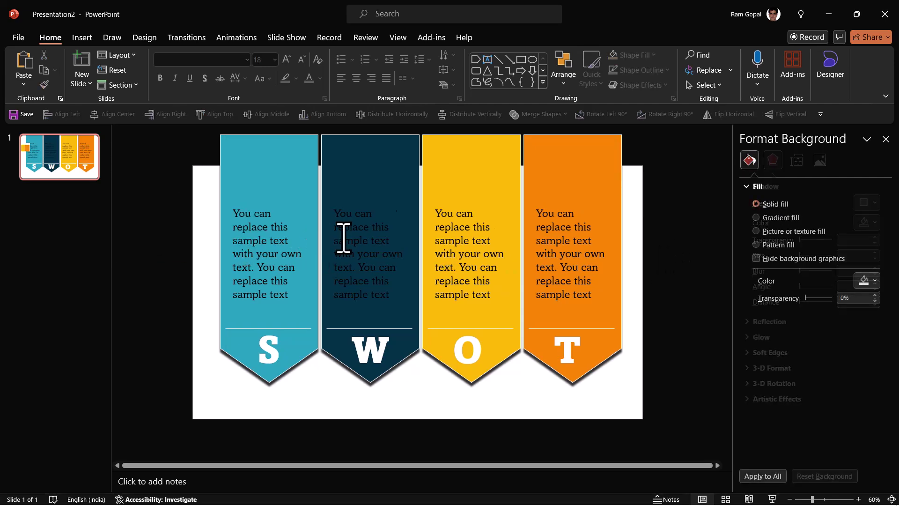
{"action": "left_click", "coordinate": [378, 227]}
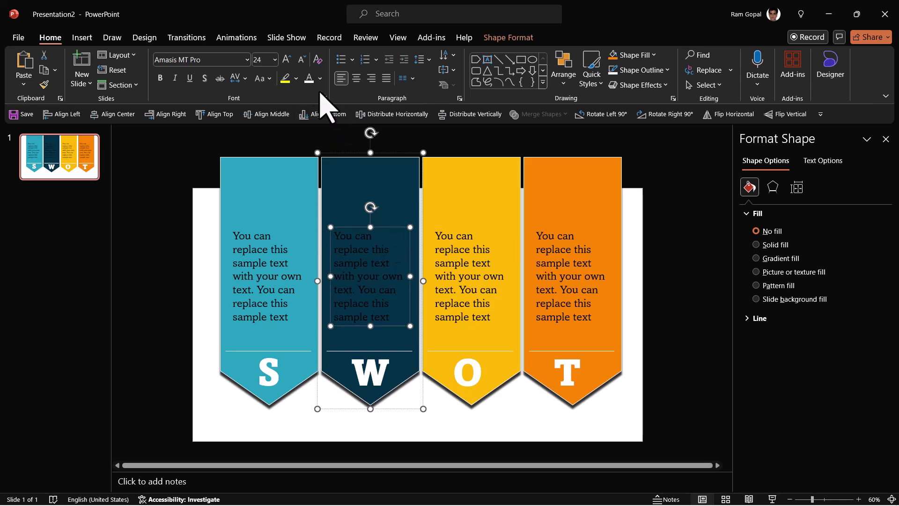
{"action": "left_click", "coordinate": [310, 79]}
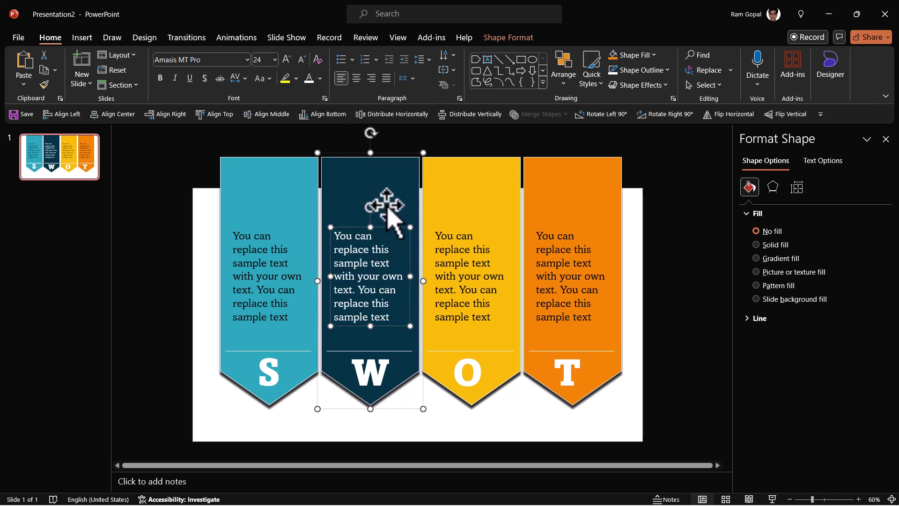
{"action": "left_click", "coordinate": [675, 420]}
Raise all four banners above the slide's top edge and widen the thumbnail pane.
{"action": "left_click_drag", "start_coordinate": [608, 421], "coordinate": [126, 145]}
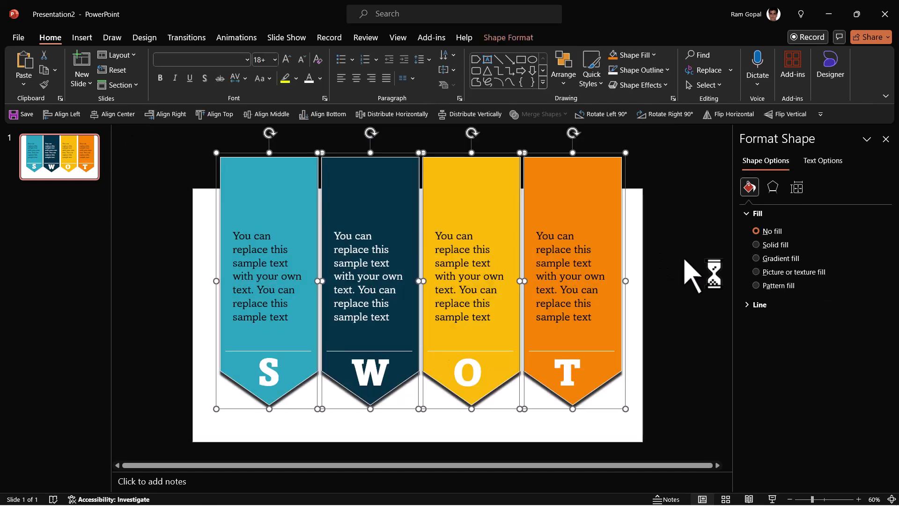
{"action": "key", "text": "Up"}
{"action": "key", "text": "Up"}
{"action": "key", "text": "Up"}
{"action": "key", "text": "Up"}
{"action": "key", "text": "Up"}
{"action": "key", "text": "Up"}
{"action": "key", "text": "Up"}
{"action": "key", "text": "Up"}
{"action": "key", "text": "Up"}
{"action": "key", "text": "Up"}
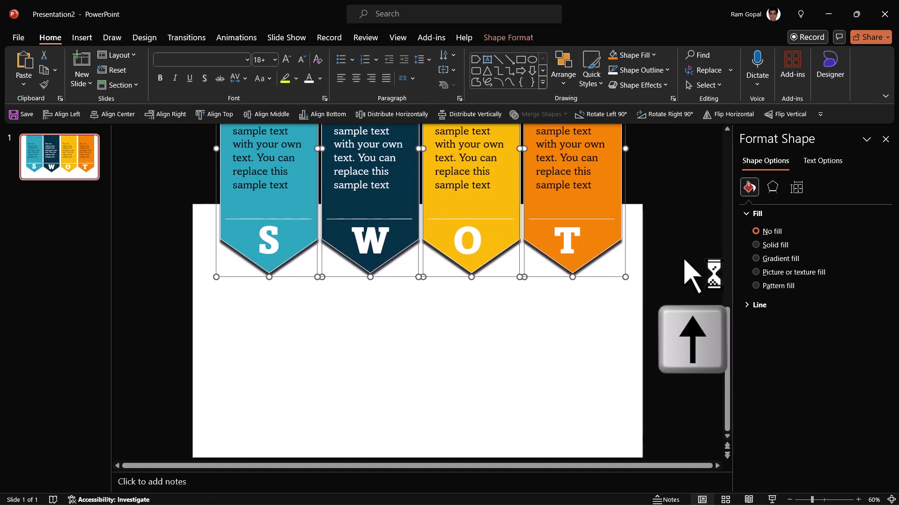
{"action": "key", "text": "Up"}
{"action": "key", "text": "Up"}
{"action": "key", "text": "Up"}
{"action": "key", "text": "Up"}
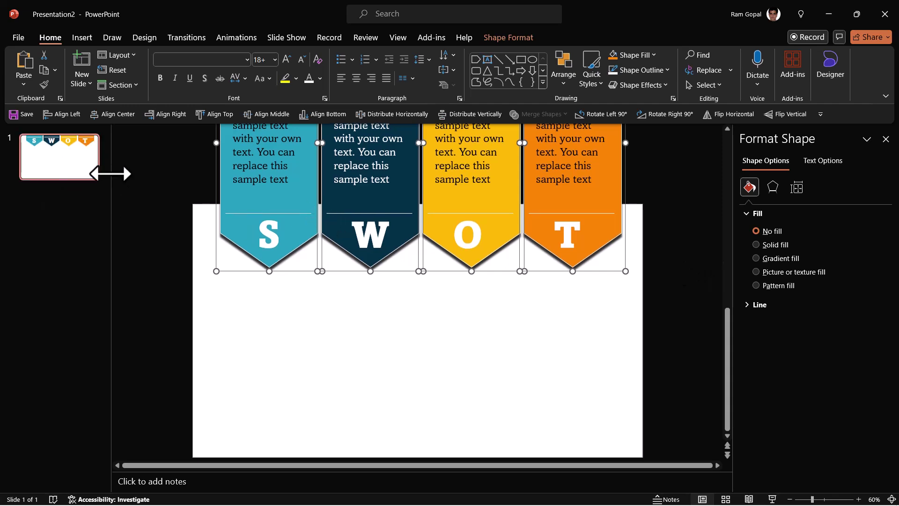
{"action": "left_click_drag", "start_coordinate": [110, 174], "coordinate": [165, 192]}
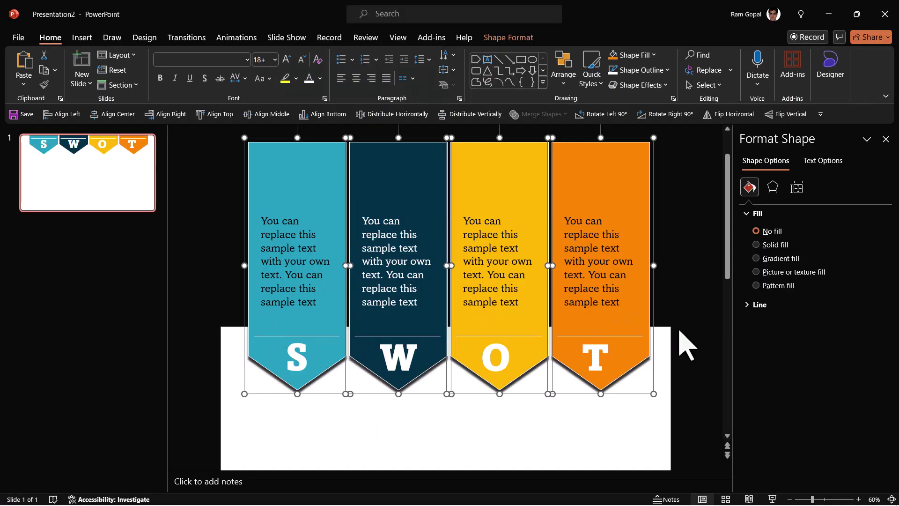
Duplicate slide 1 and nudge the S banner down twice so it sits on slide 2.
{"action": "right_click", "coordinate": [123, 201]}
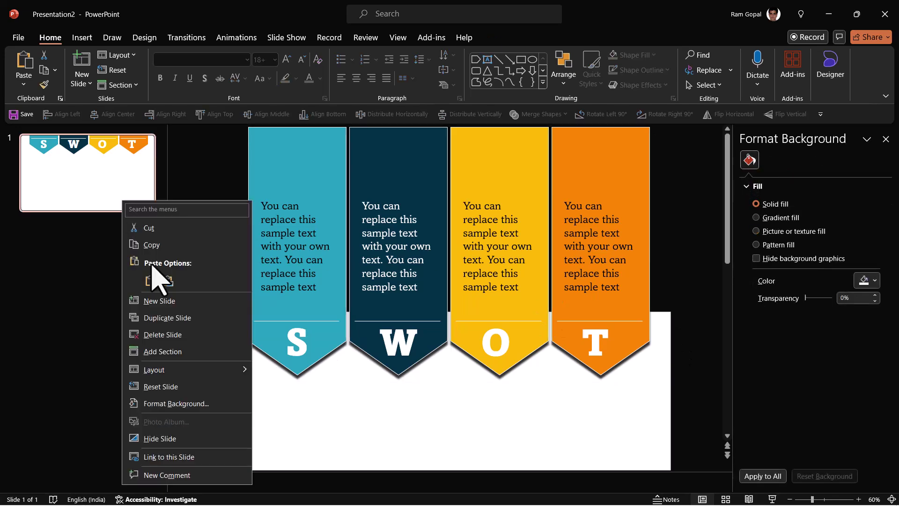
{"action": "left_click", "coordinate": [172, 317]}
{"action": "left_click", "coordinate": [331, 180]}
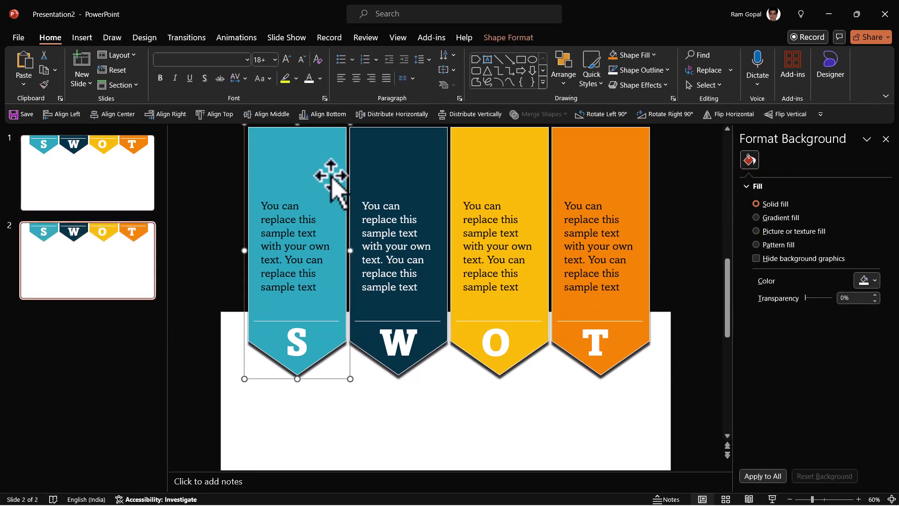
{"action": "key", "text": "Down"}
{"action": "key", "text": "Down"}
{"action": "key", "text": "Down"}
{"action": "key", "text": "Down"}
{"action": "key", "text": "Down"}
{"action": "key", "text": "Down"}
{"action": "key", "text": "Down"}
{"action": "key", "text": "Down"}
{"action": "key", "text": "Down"}
{"action": "key", "text": "Down"}
{"action": "key", "text": "Down"}
{"action": "key", "text": "Down"}
{"action": "key", "text": "Down"}
{"action": "key", "text": "Down"}
{"action": "key", "text": "Down"}
{"action": "key", "text": "Down"}
{"action": "key", "text": "Down"}
{"action": "key", "text": "Down"}
{"action": "key", "text": "Down"}
{"action": "key", "text": "Down"}
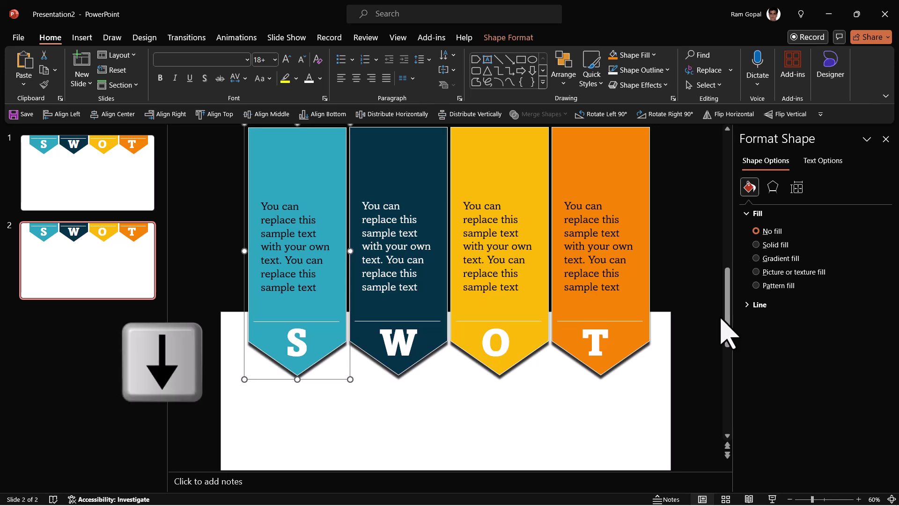
{"action": "key", "text": "Down"}
{"action": "key", "text": "Down"}
{"action": "key", "text": "Down"}
{"action": "key", "text": "Down"}
{"action": "key", "text": "Down"}
{"action": "key", "text": "Down"}
{"action": "key", "text": "Down"}
{"action": "key", "text": "Down"}
{"action": "key", "text": "Down"}
{"action": "key", "text": "Down"}
{"action": "key", "text": "Down"}
{"action": "key", "text": "Down"}
{"action": "key", "text": "Down"}
{"action": "key", "text": "Down"}
{"action": "key", "text": "Down"}
{"action": "key", "text": "Down"}
{"action": "key", "text": "Down"}
{"action": "key", "text": "Down"}
{"action": "key", "text": "Down"}
{"action": "key", "text": "Down"}
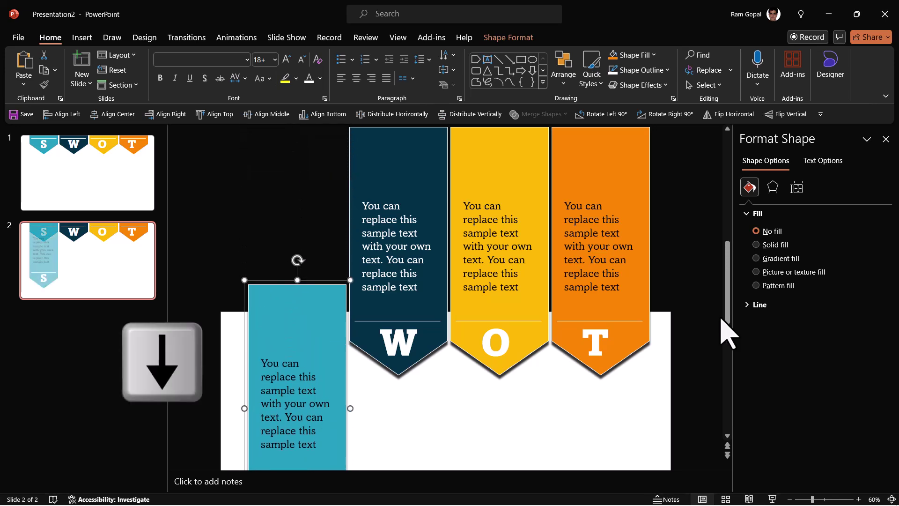
{"action": "scroll", "coordinate": [716, 375], "scroll_direction": "down", "scroll_amount": 3}
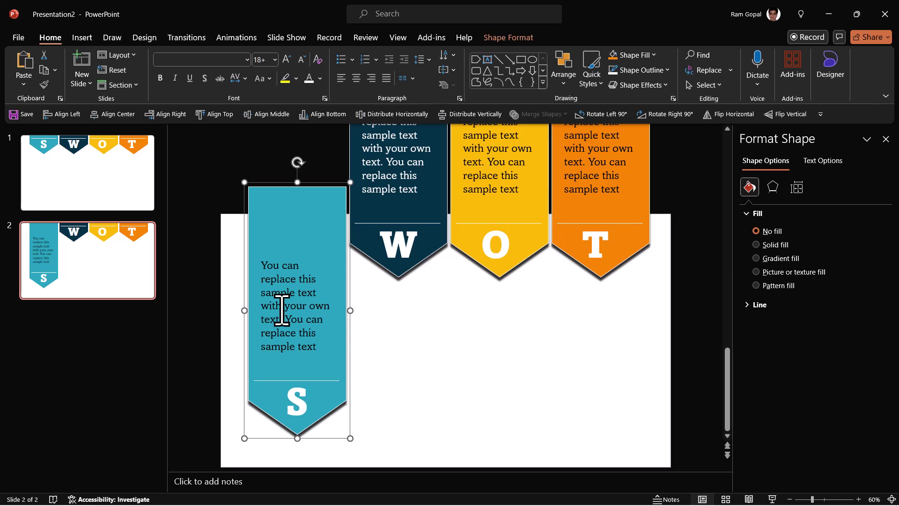
Duplicate slide 2 as slide 3 and align the W banner's bottom with the lowered S banner.
{"action": "right_click", "coordinate": [76, 265]}
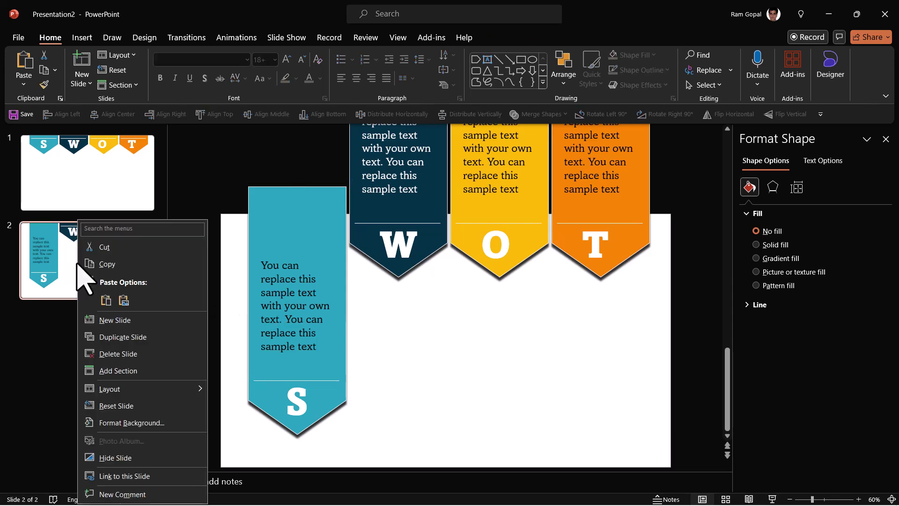
{"action": "left_click", "coordinate": [132, 339]}
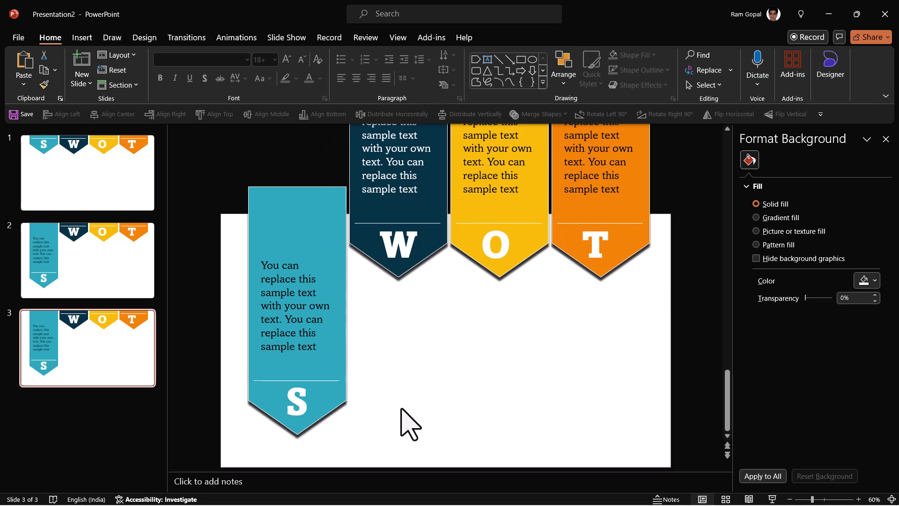
{"action": "left_click", "coordinate": [422, 259]}
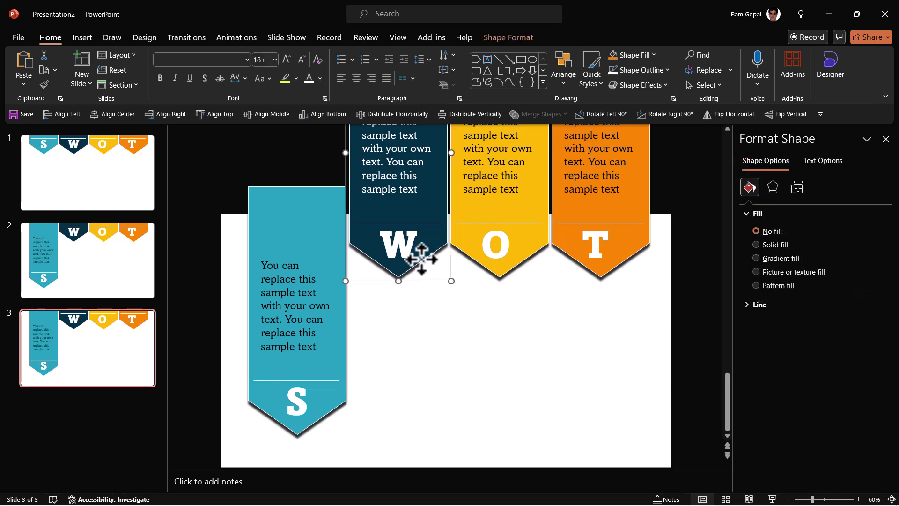
{"action": "left_click", "coordinate": [335, 320], "text": "shift"}
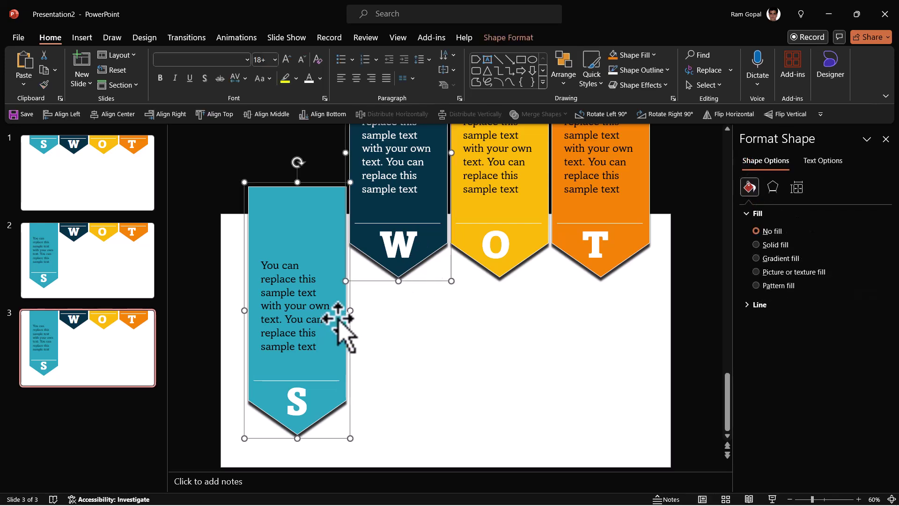
{"action": "left_click", "coordinate": [323, 113]}
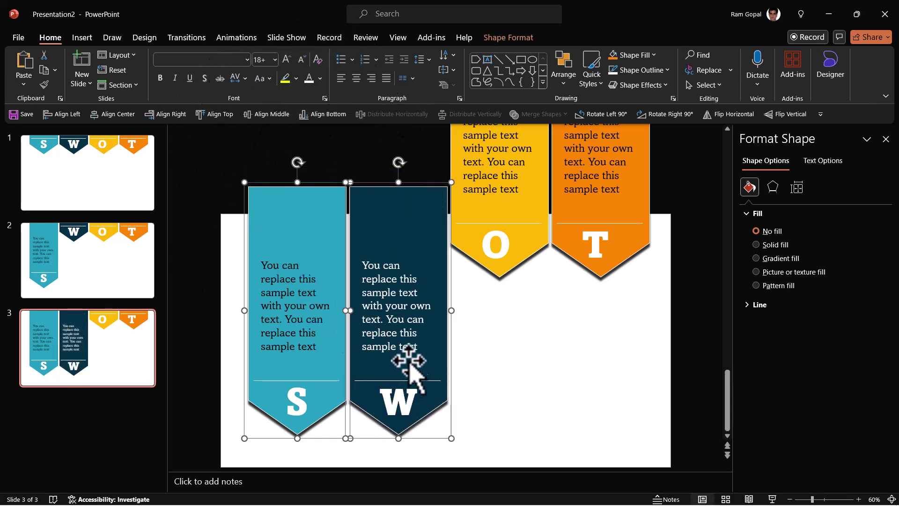
Raise the S banner back up by aligning its top with the O banner.
{"action": "left_click", "coordinate": [509, 433]}
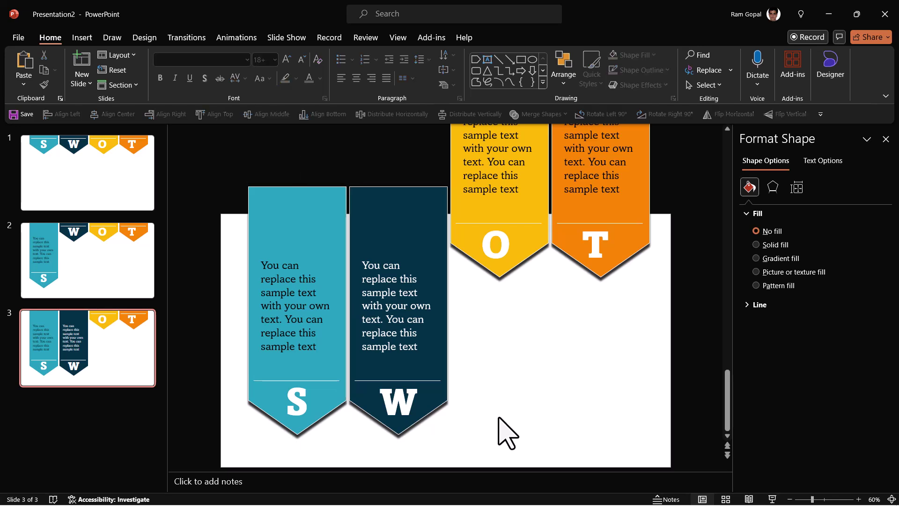
{"action": "left_click", "coordinate": [311, 211]}
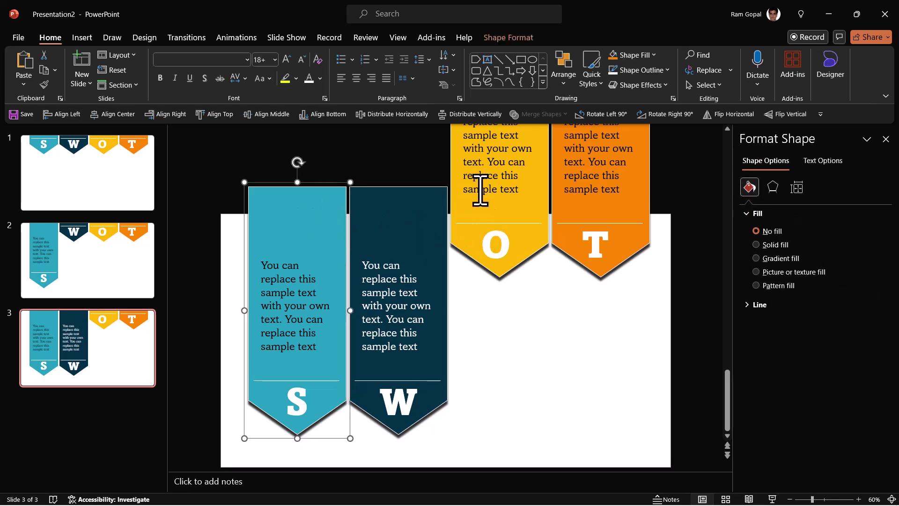
{"action": "left_click", "coordinate": [507, 235], "text": "shift"}
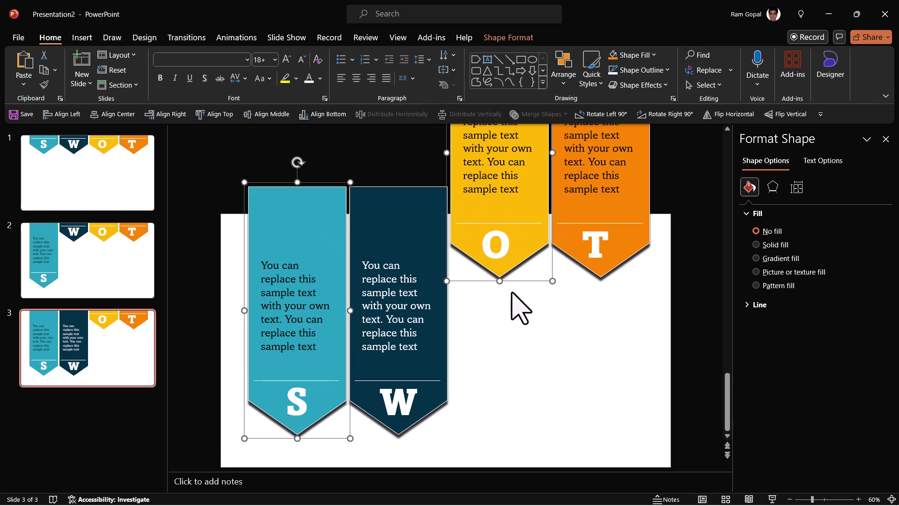
{"action": "left_click", "coordinate": [215, 114]}
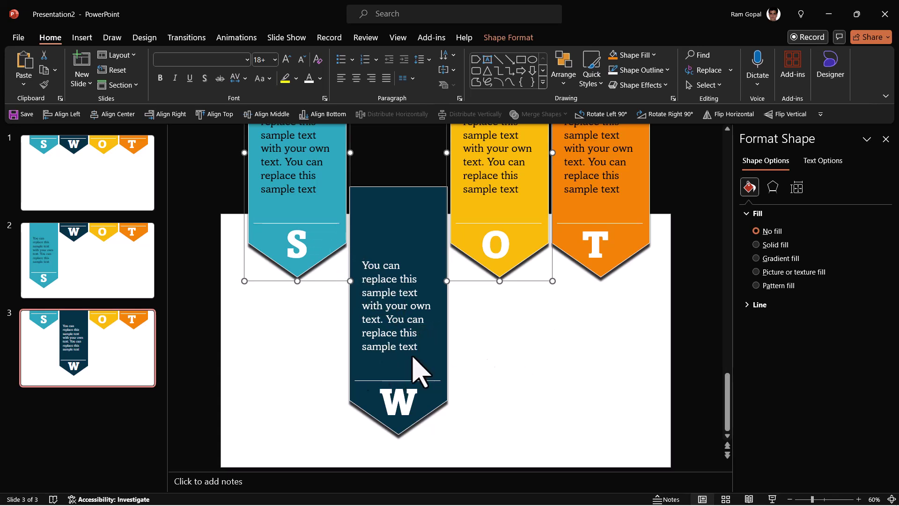
Duplicate slide 3 as slide 4, lower O to W's bottom, then raise W level with T.
{"action": "right_click", "coordinate": [150, 377]}
{"action": "left_click", "coordinate": [196, 222]}
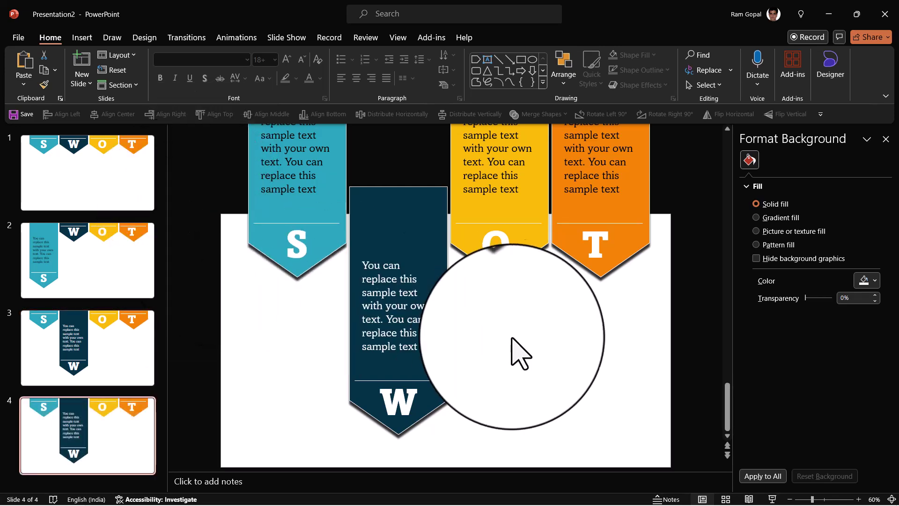
{"action": "left_click", "coordinate": [524, 253]}
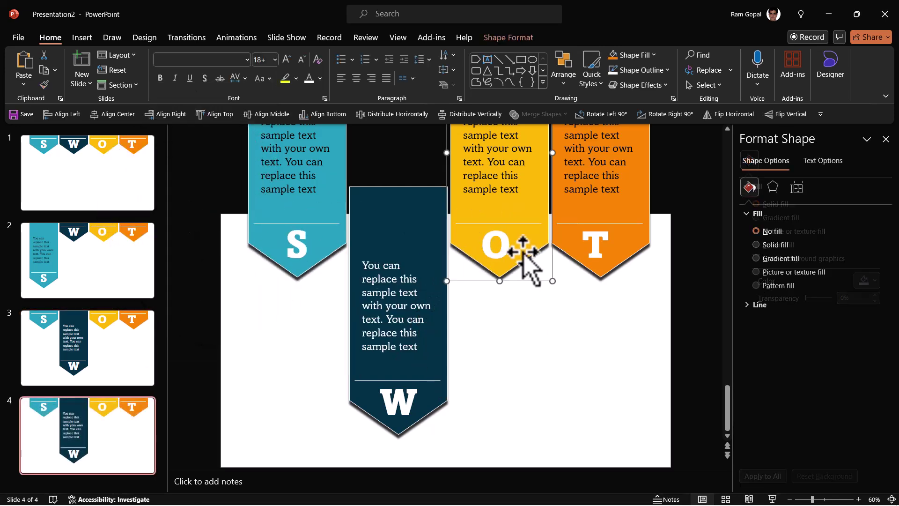
{"action": "left_click", "coordinate": [411, 248], "text": "shift"}
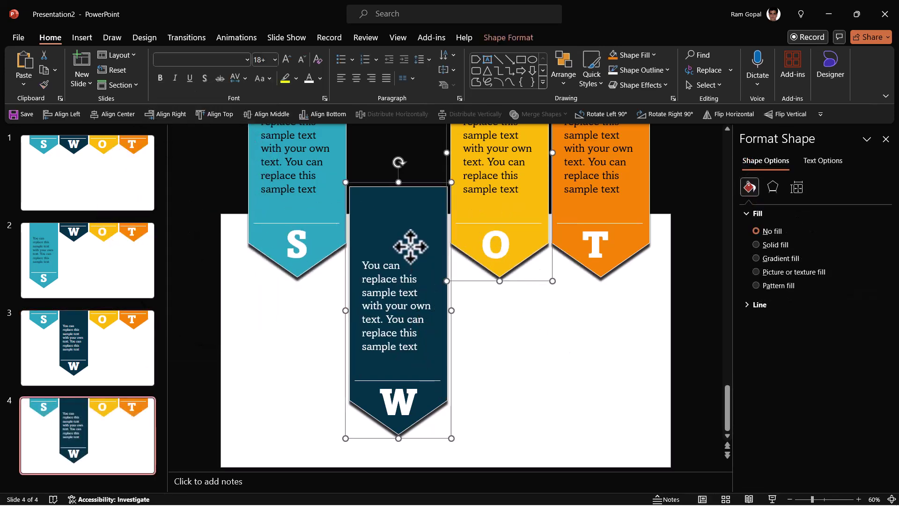
{"action": "left_click", "coordinate": [115, 114]}
{"action": "left_click", "coordinate": [417, 243]}
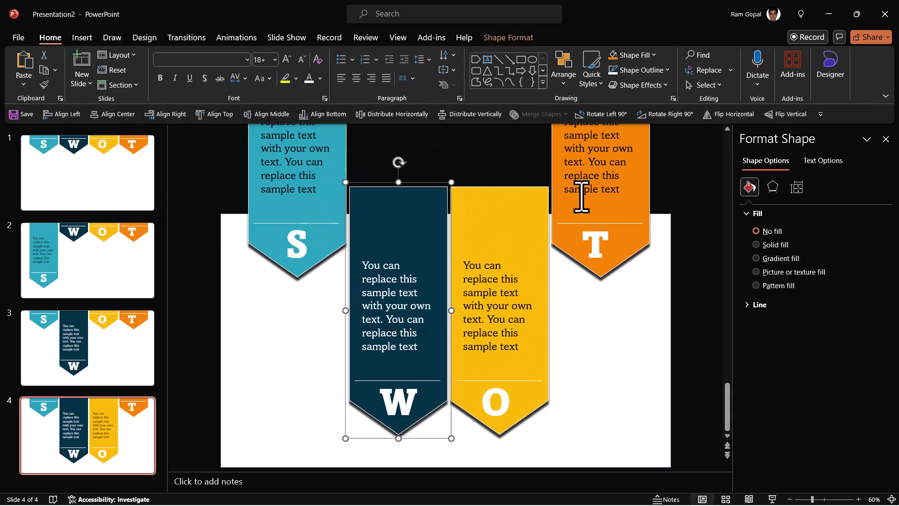
{"action": "left_click", "coordinate": [582, 191], "text": "shift"}
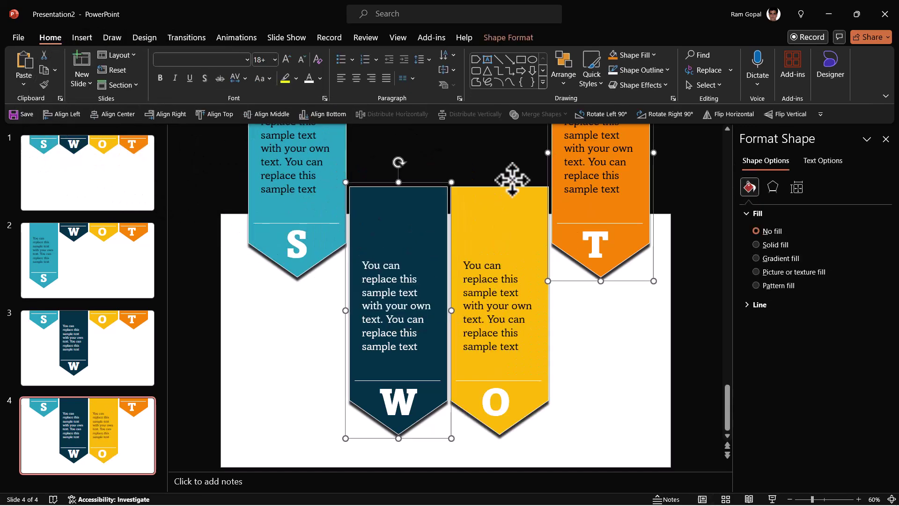
{"action": "left_click", "coordinate": [215, 114]}
Duplicate slide 4 as slide 5, lower T to O's bottom, then raise O level with W.
{"action": "right_click", "coordinate": [115, 443]}
{"action": "left_click", "coordinate": [178, 267]}
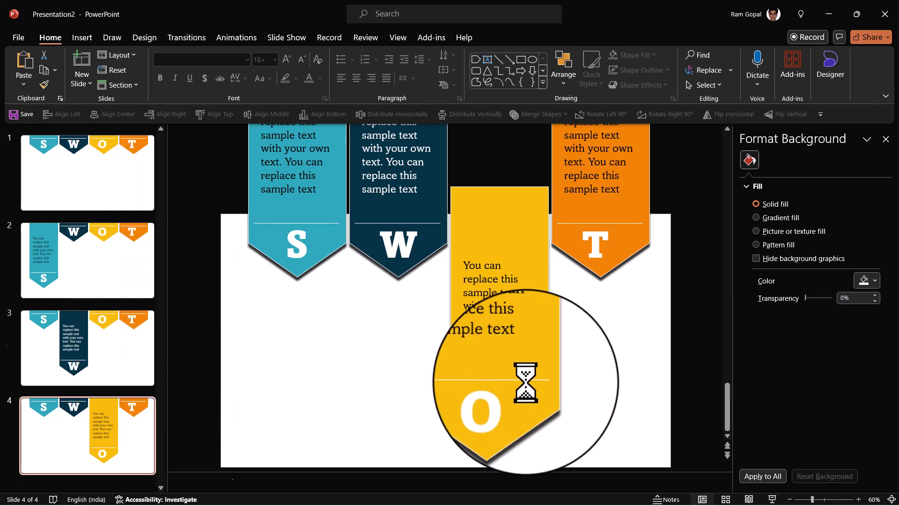
{"action": "left_click", "coordinate": [597, 272]}
{"action": "left_click", "coordinate": [539, 355], "text": "shift"}
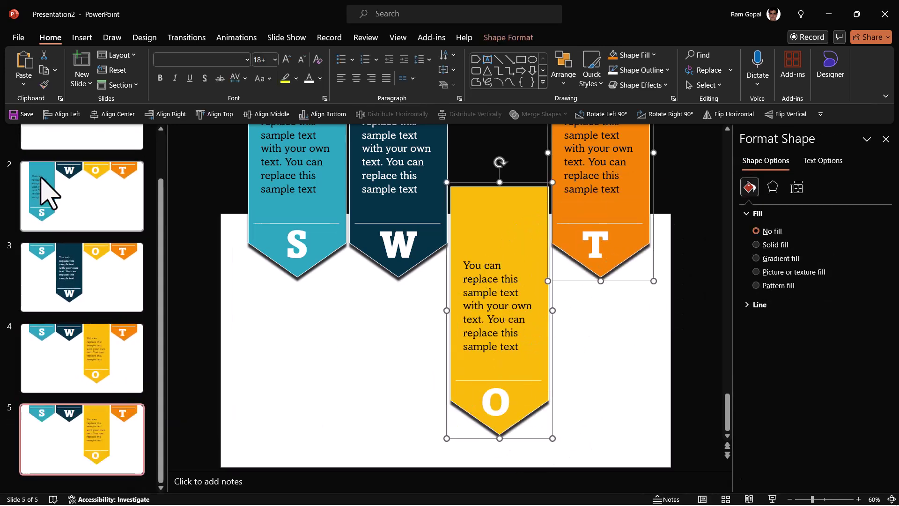
{"action": "left_click", "coordinate": [319, 114]}
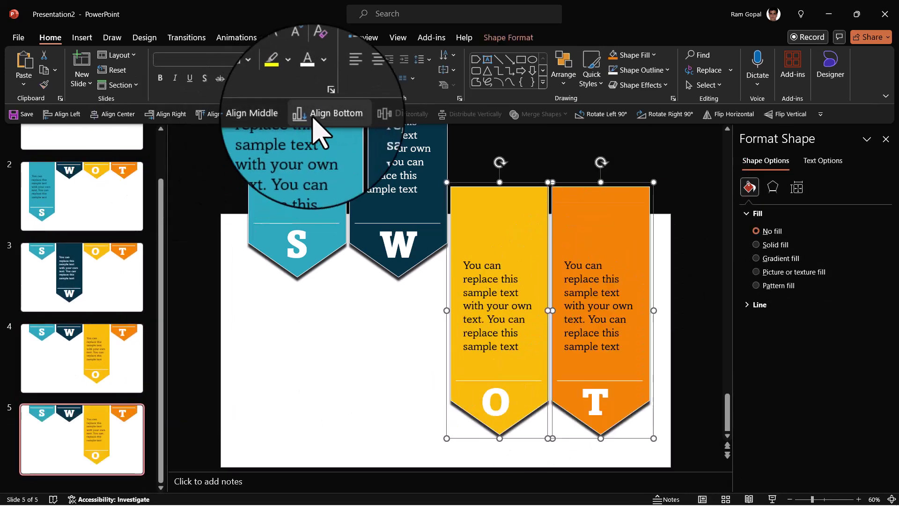
{"action": "left_click", "coordinate": [528, 184]}
{"action": "left_click", "coordinate": [465, 215]}
{"action": "left_click", "coordinate": [405, 202], "text": "shift"}
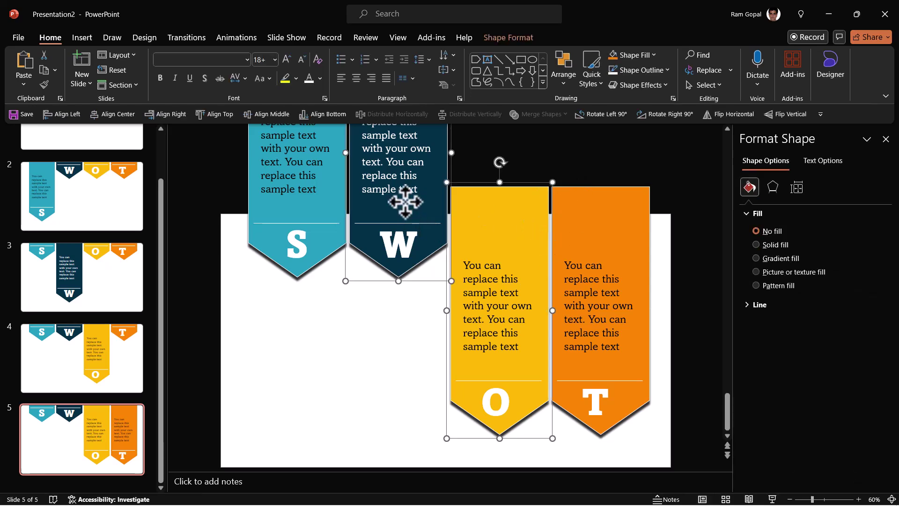
{"action": "left_click", "coordinate": [215, 114]}
{"action": "left_click", "coordinate": [315, 417]}
Duplicate slide 5 as slide 6 and align S, W and O with T's bottom.
{"action": "right_click", "coordinate": [73, 464]}
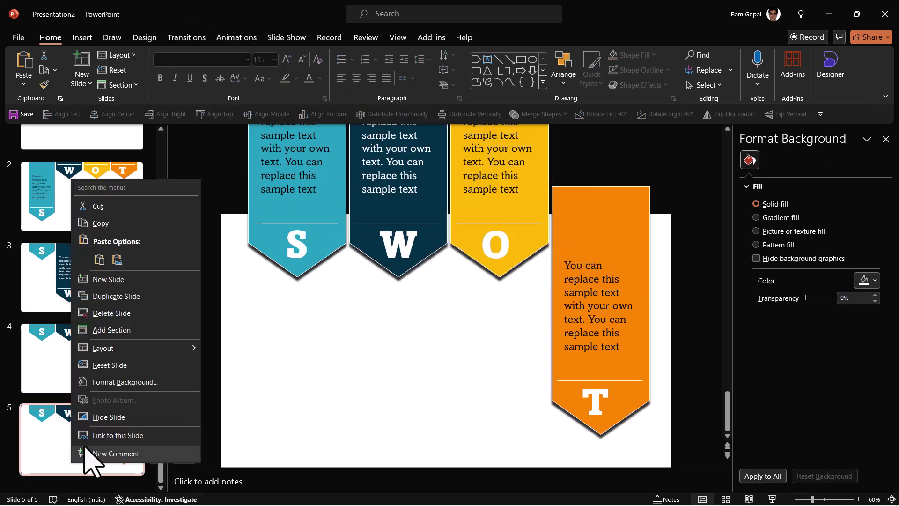
{"action": "left_click", "coordinate": [137, 295]}
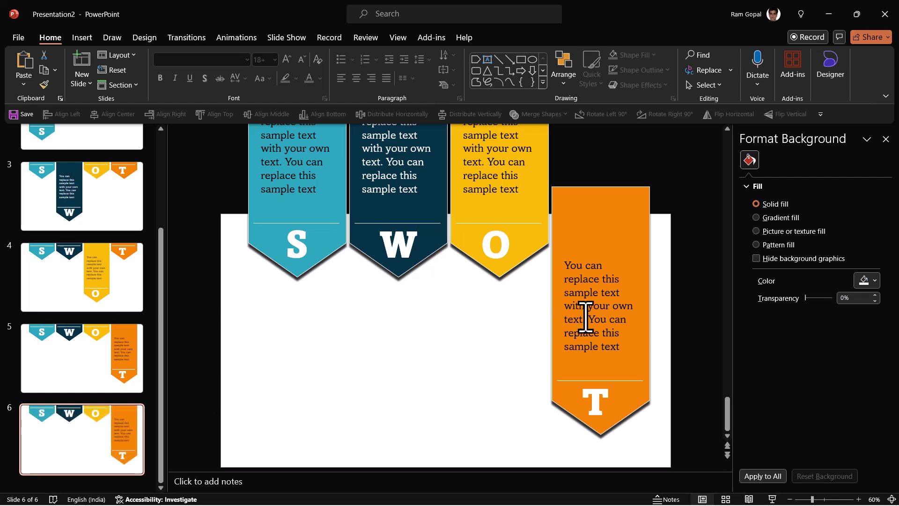
{"action": "left_click", "coordinate": [520, 230]}
{"action": "left_click", "coordinate": [398, 225], "text": "shift"}
{"action": "left_click", "coordinate": [258, 227], "text": "shift"}
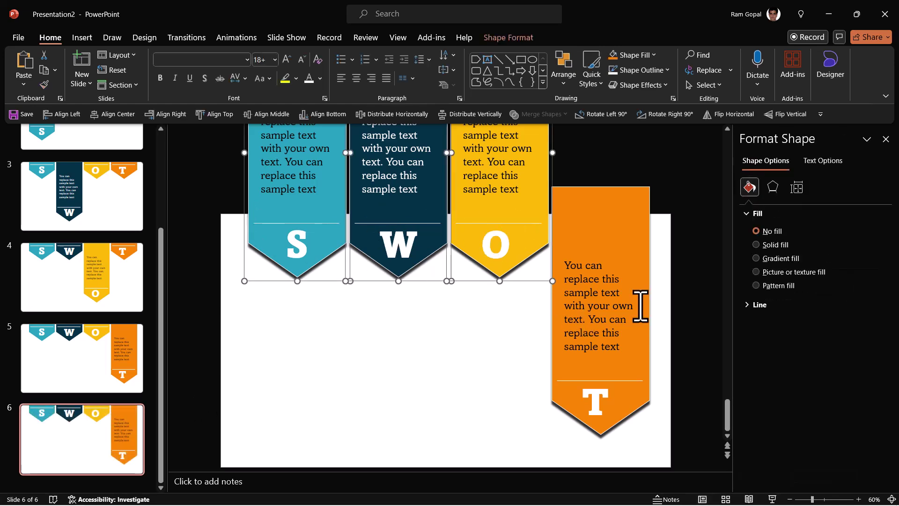
{"action": "left_click", "coordinate": [630, 399], "text": "shift"}
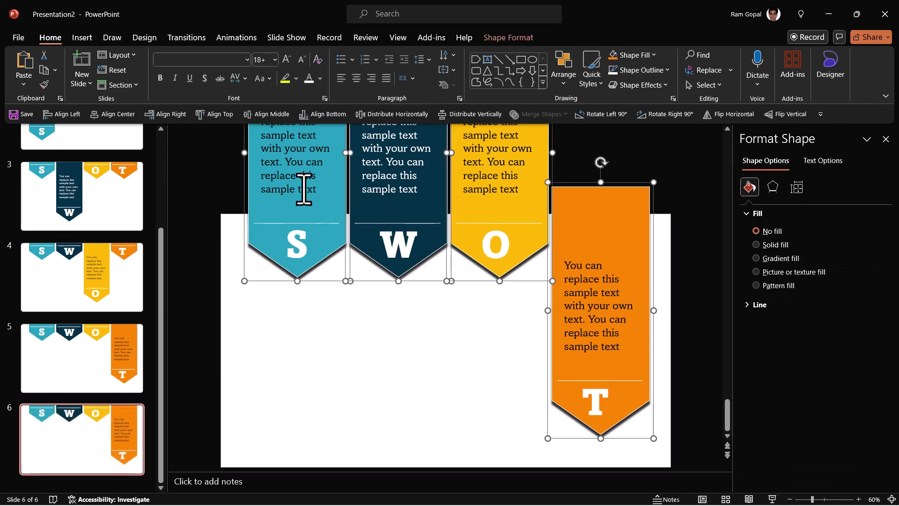
{"action": "left_click", "coordinate": [323, 114]}
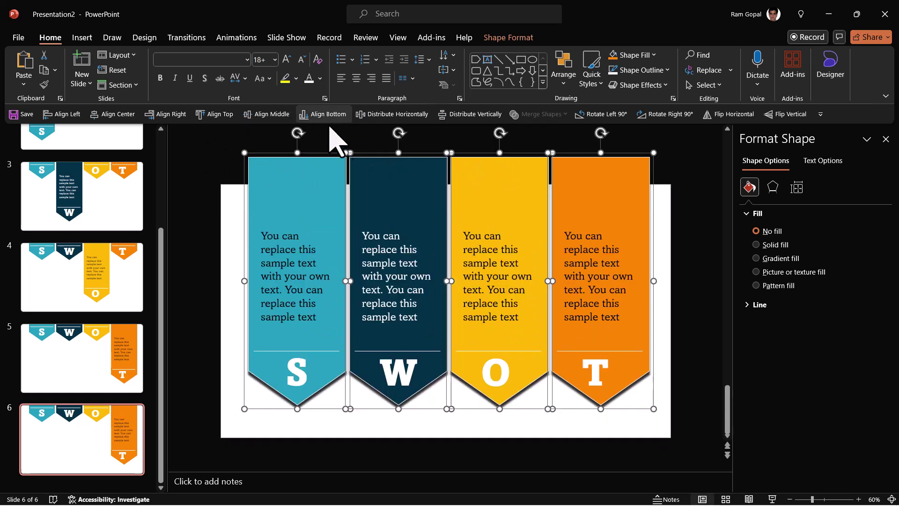
{"action": "left_click", "coordinate": [671, 296]}
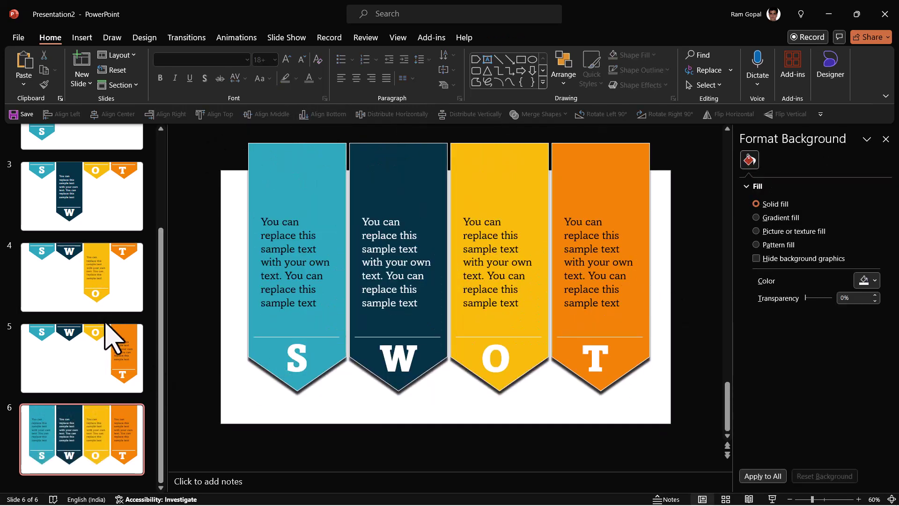
Select slides 2 through 6 and apply the Morph transition to them.
{"action": "scroll", "coordinate": [111, 337], "scroll_direction": "up", "scroll_amount": 3}
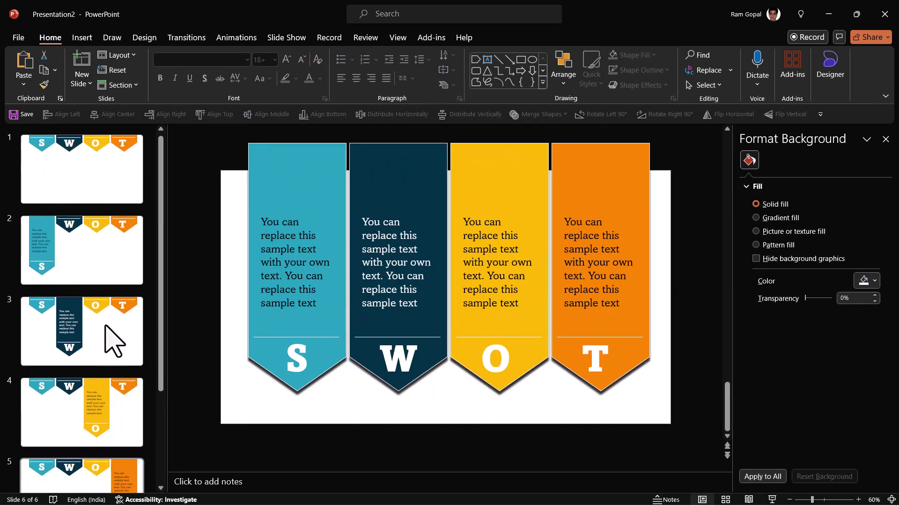
{"action": "left_click", "coordinate": [96, 263]}
{"action": "scroll", "coordinate": [89, 309], "scroll_direction": "down", "scroll_amount": 3}
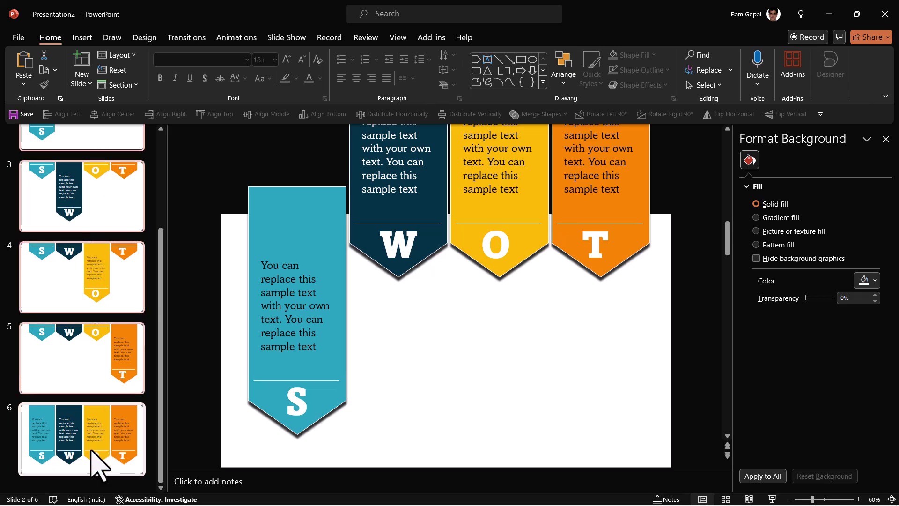
{"action": "scroll", "coordinate": [91, 375], "scroll_direction": "up", "scroll_amount": 2}
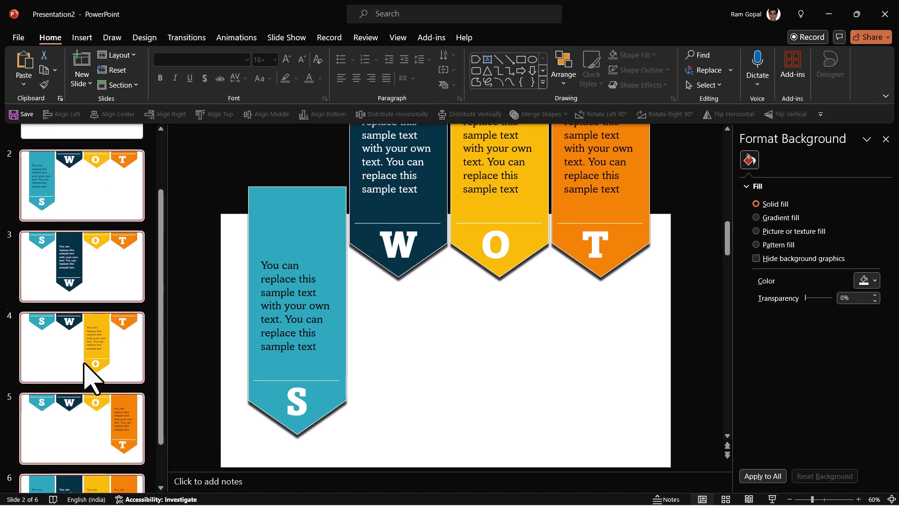
{"action": "left_click", "coordinate": [187, 38]}
{"action": "left_click", "coordinate": [123, 80]}
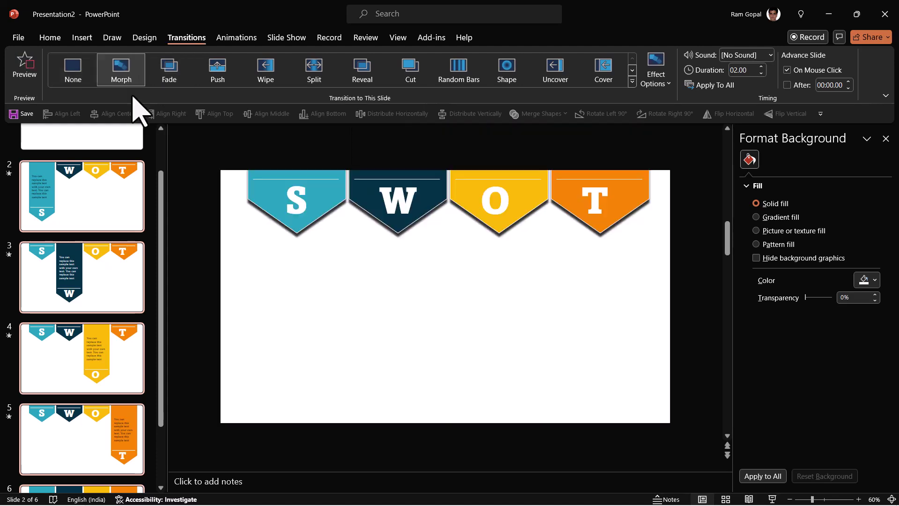
Go to slide 1, switch to Slide Sorter, and reopen slide 1 in Normal view.
{"action": "left_click", "coordinate": [134, 143]}
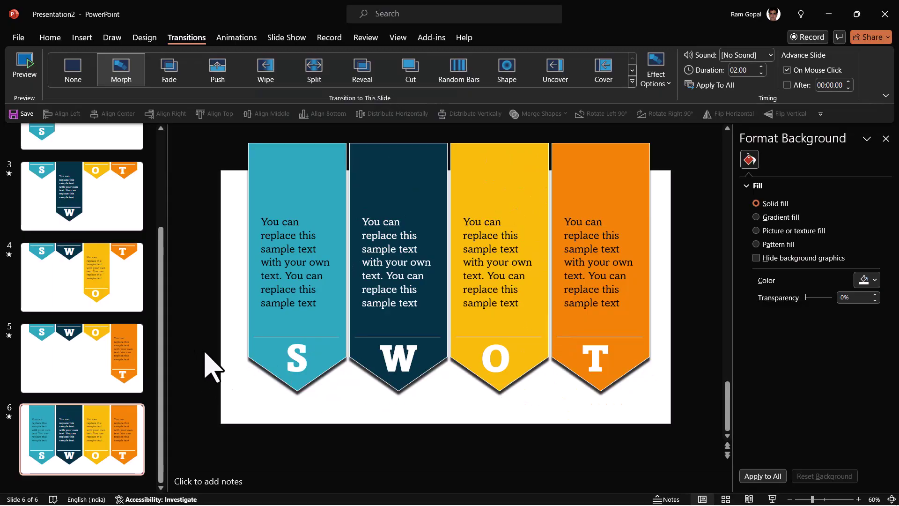
{"action": "key", "text": "alt+w"}
{"action": "key", "text": "i"}
{"action": "left_click", "coordinate": [123, 220]}
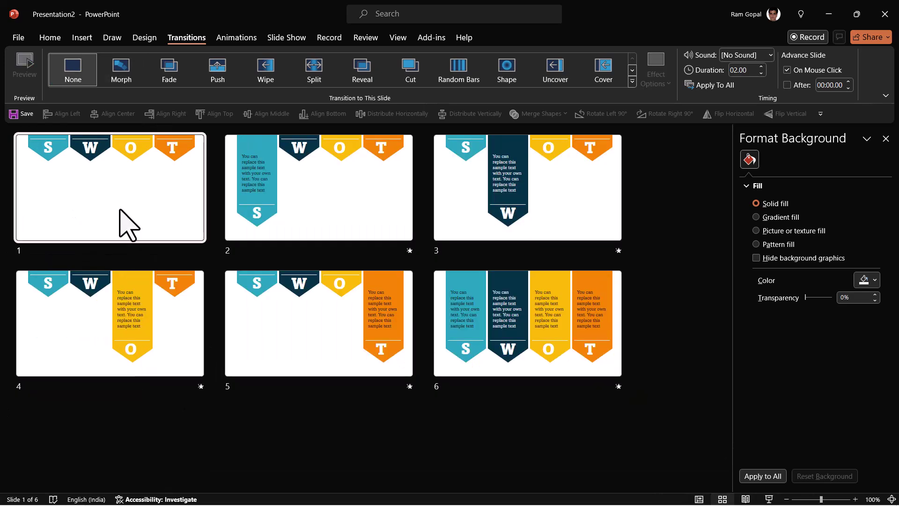
{"action": "double_click", "coordinate": [120, 210]}
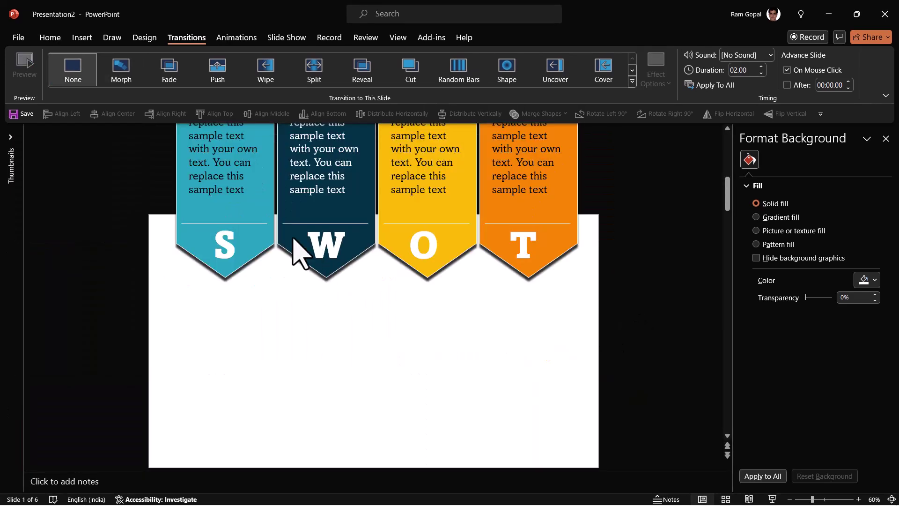
Show the Animation Pane and apply a Lines motion path to the S banner.
{"action": "left_click", "coordinate": [248, 38]}
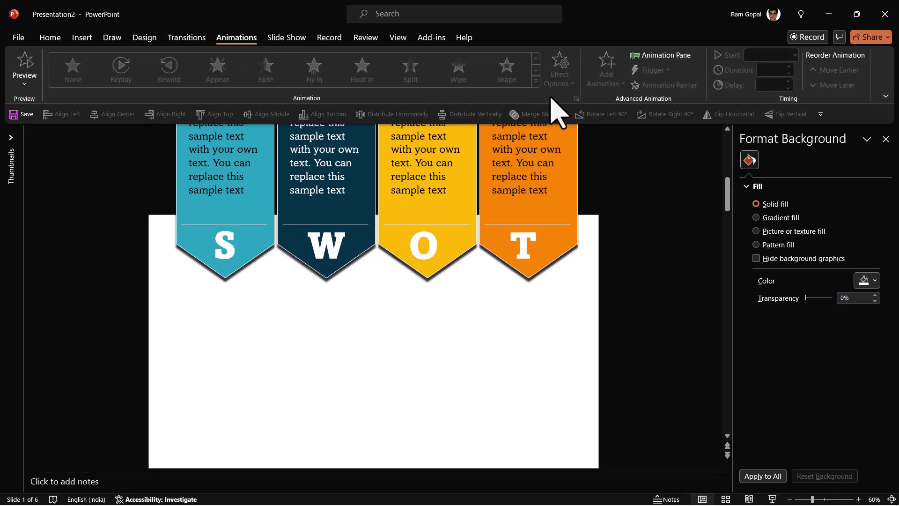
{"action": "left_click", "coordinate": [669, 57]}
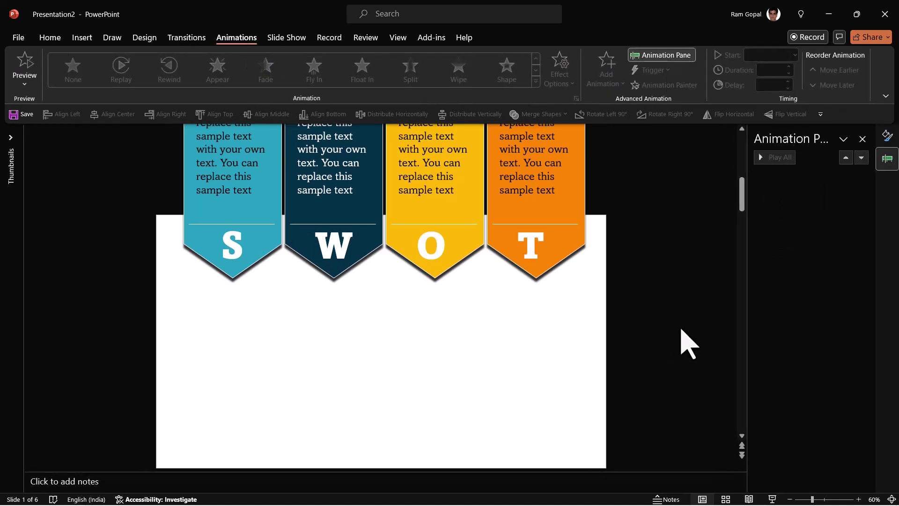
{"action": "left_click", "coordinate": [265, 215]}
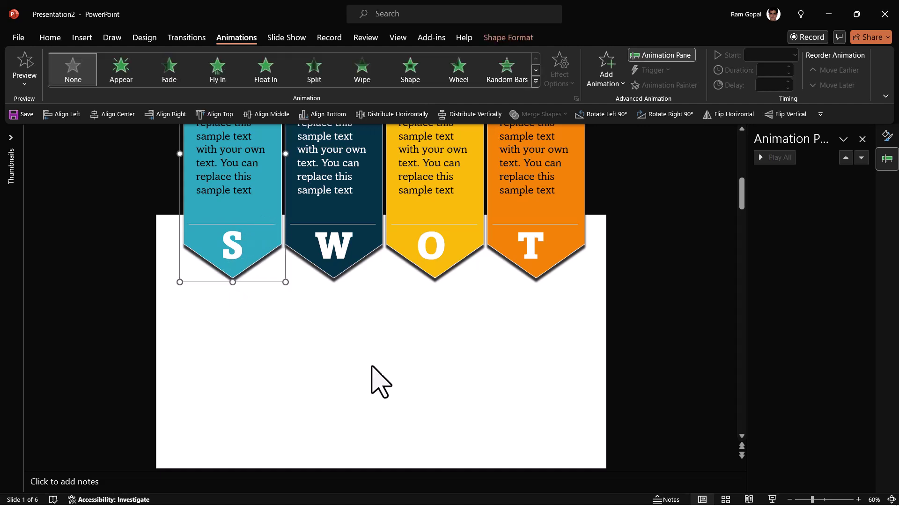
{"action": "left_click", "coordinate": [536, 82]}
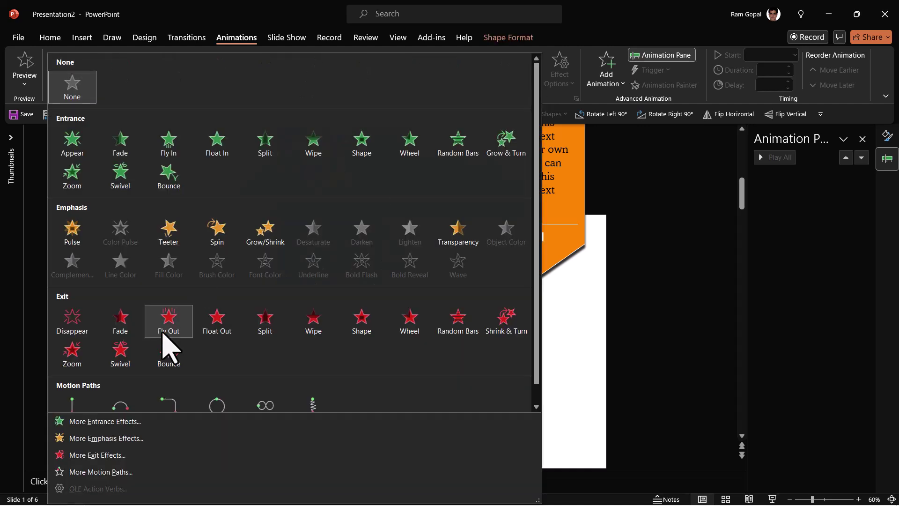
{"action": "scroll", "coordinate": [89, 396], "scroll_direction": "down", "scroll_amount": 1}
{"action": "left_click", "coordinate": [72, 391]}
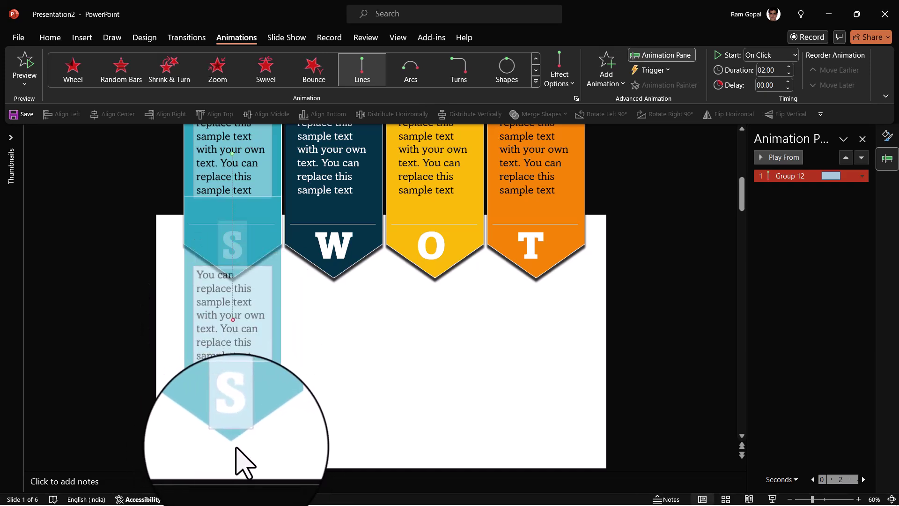
Add a second Lines motion path to the S banner group, set to Up, with its end point adjusted.
{"action": "left_click", "coordinate": [311, 382]}
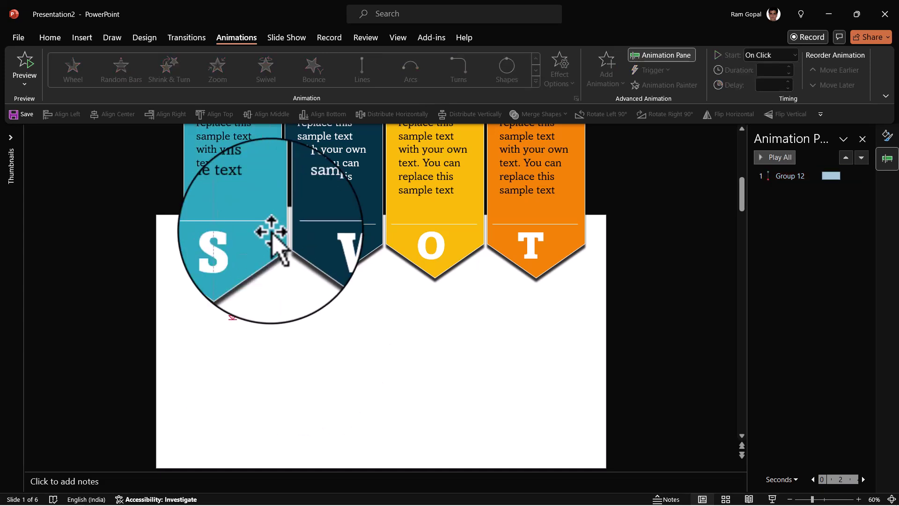
{"action": "left_click", "coordinate": [271, 232]}
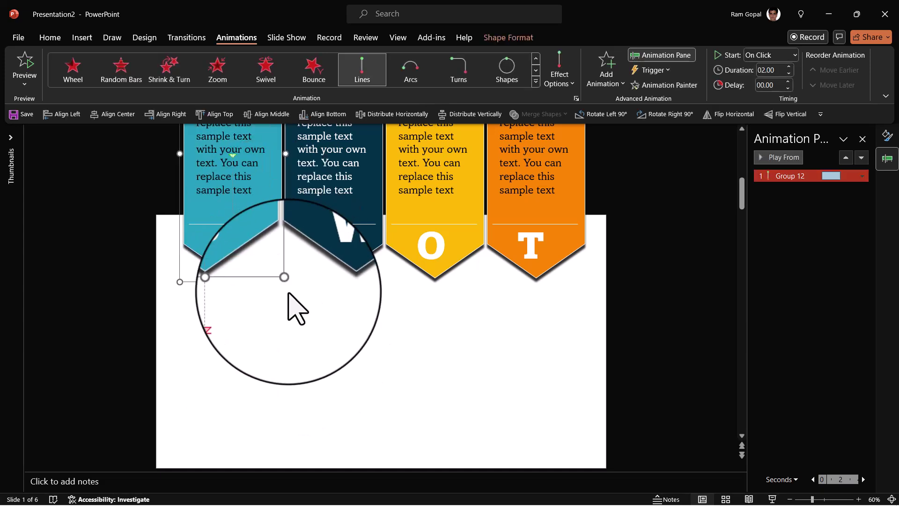
{"action": "left_click", "coordinate": [594, 84]}
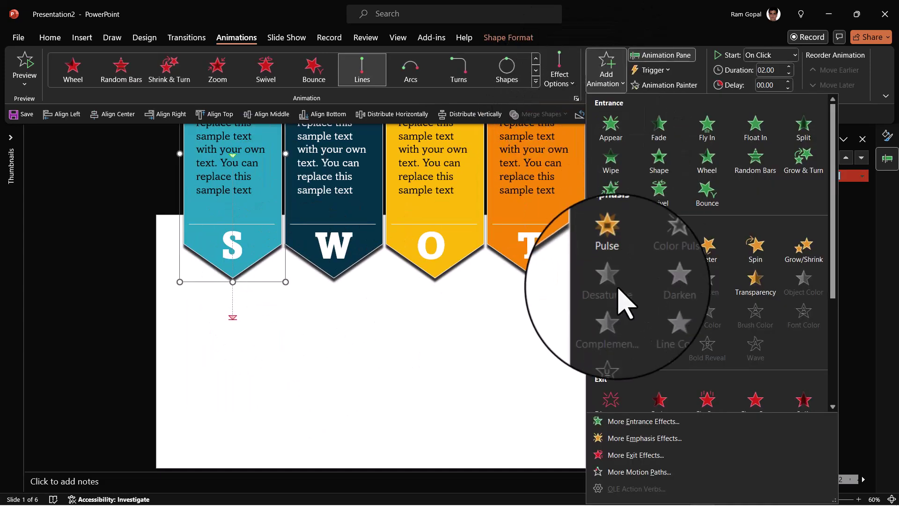
{"action": "scroll", "coordinate": [628, 342], "scroll_direction": "down", "scroll_amount": 3}
{"action": "left_click", "coordinate": [618, 362]}
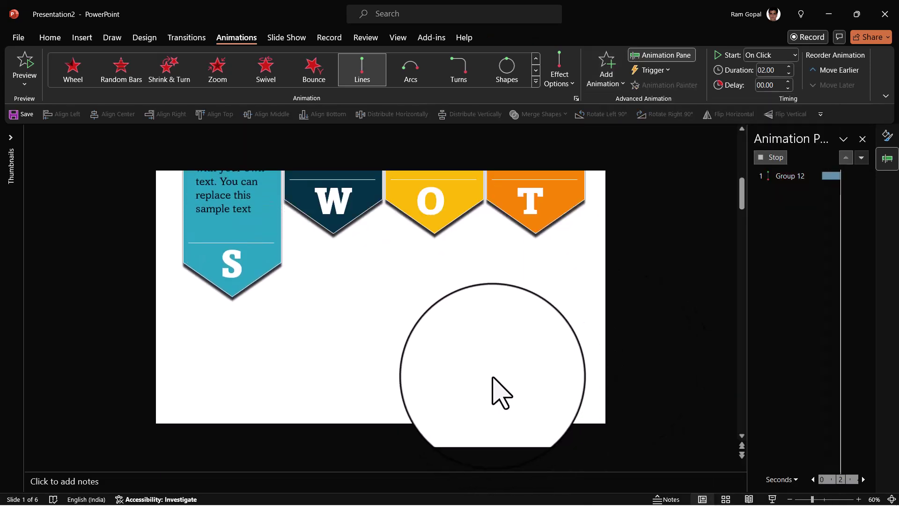
{"action": "left_click", "coordinate": [565, 80]}
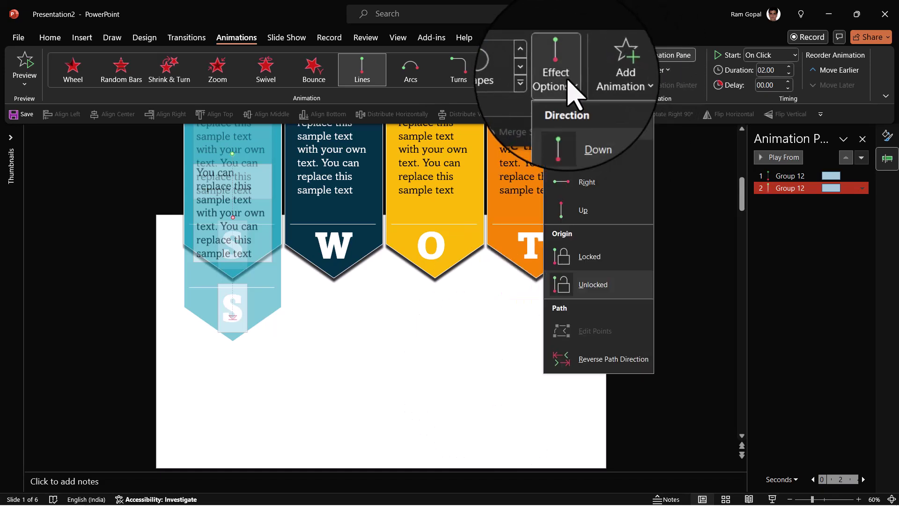
{"action": "left_click", "coordinate": [592, 213]}
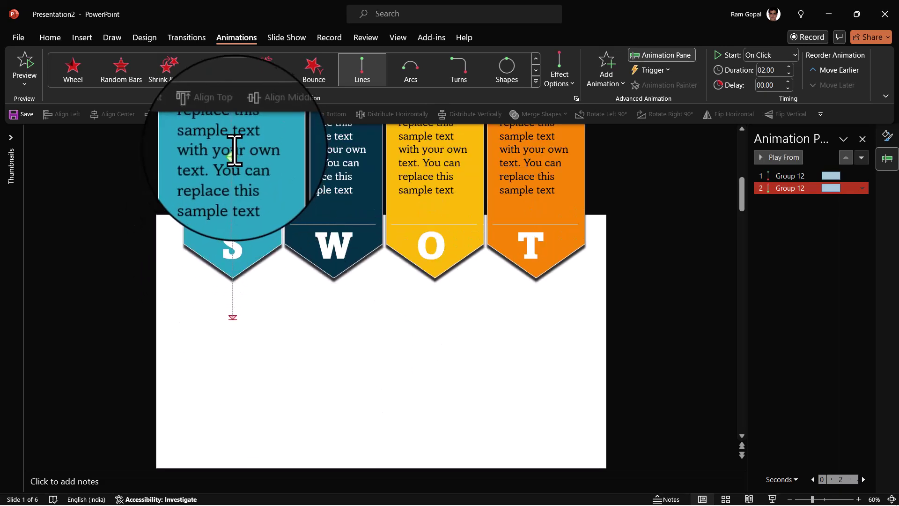
{"action": "left_click_drag", "start_coordinate": [234, 151], "coordinate": [255, 328]}
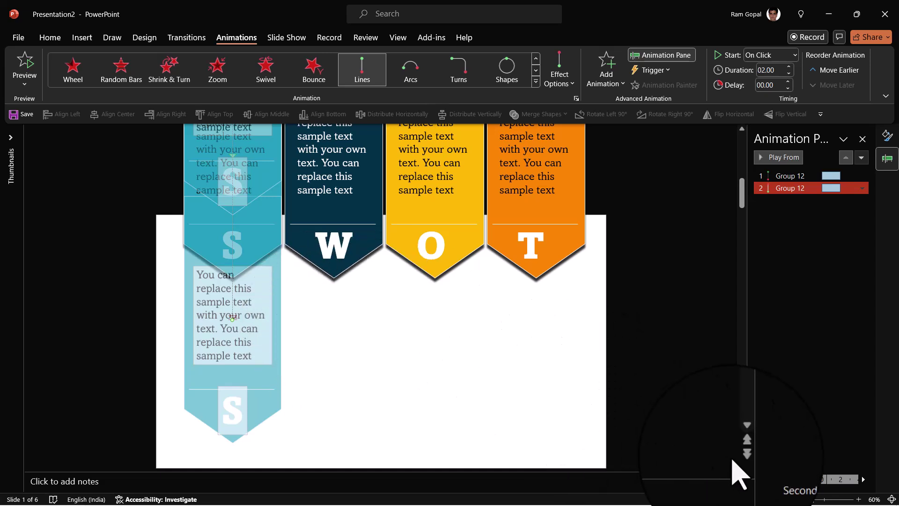
{"action": "scroll", "coordinate": [623, 400], "scroll_direction": "up", "scroll_amount": 3}
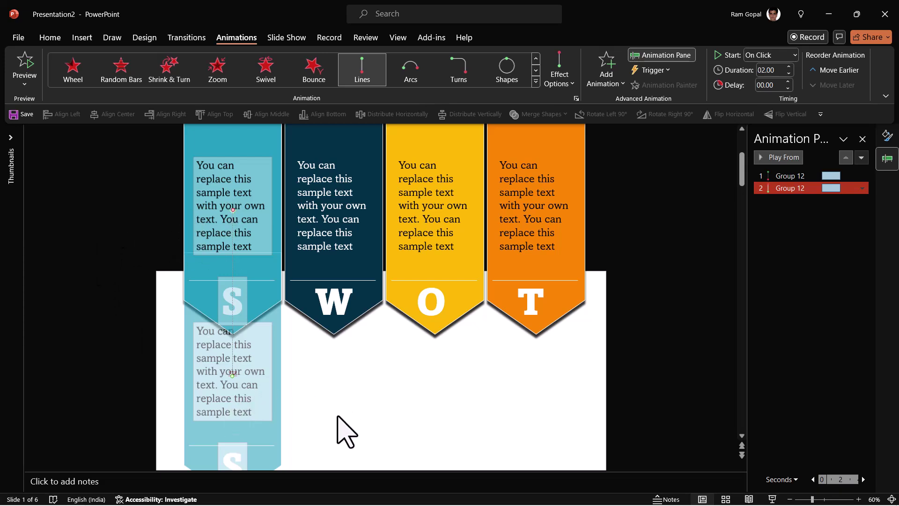
{"action": "left_click", "coordinate": [354, 404]}
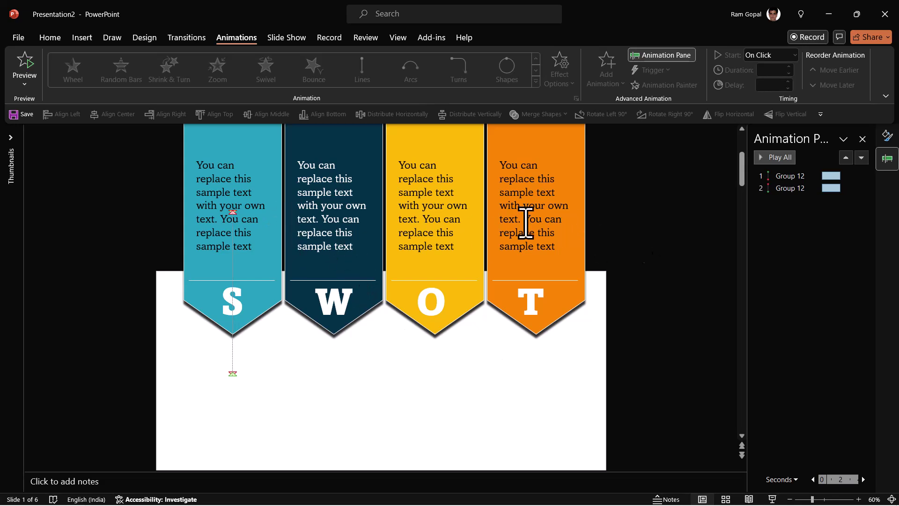
Copy the S banner's two motion paths onto the W, O and T banners with Animation Painter.
{"action": "left_click", "coordinate": [277, 165]}
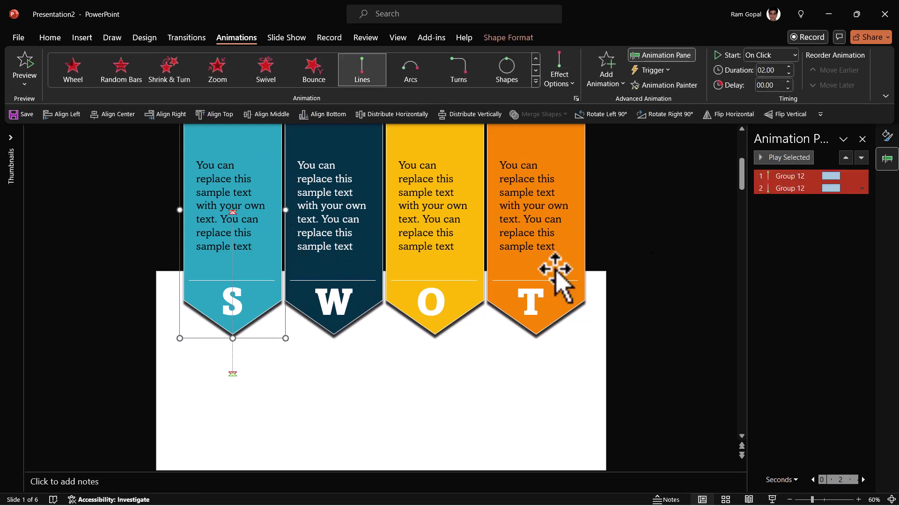
{"action": "left_click", "coordinate": [673, 87]}
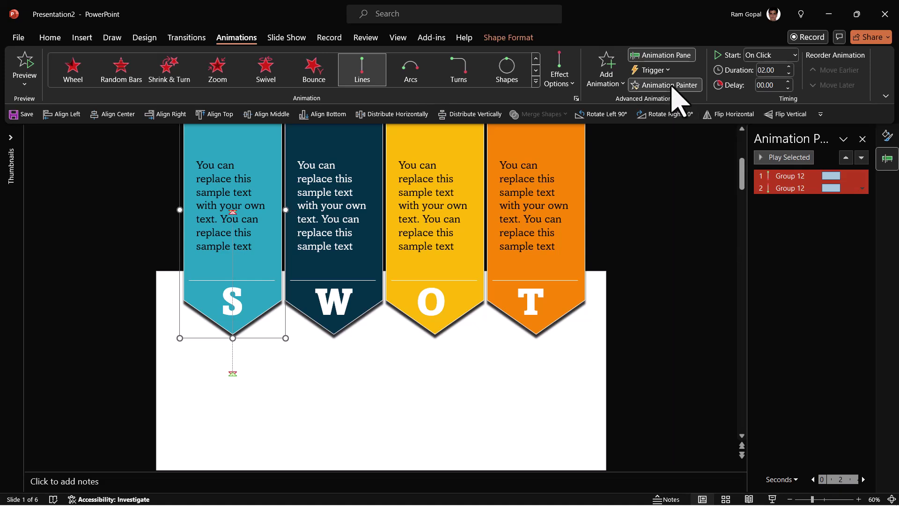
{"action": "left_click", "coordinate": [370, 151]}
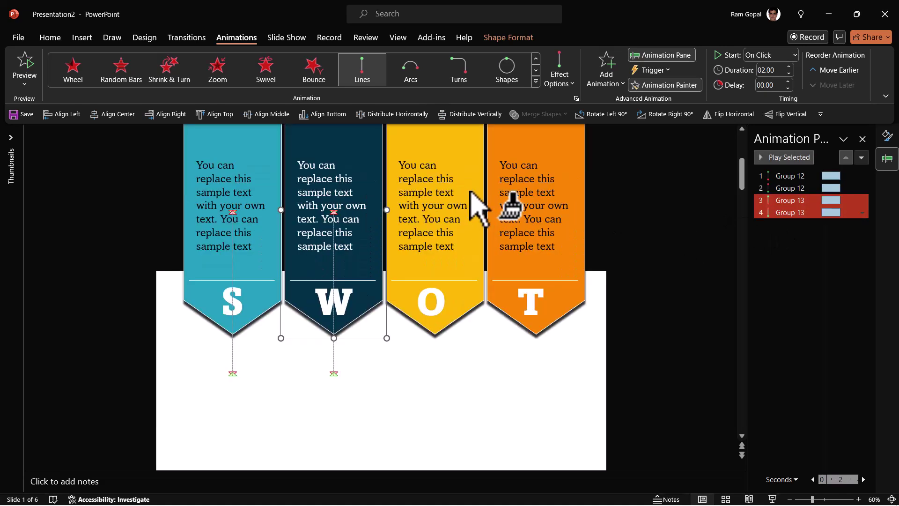
{"action": "left_click", "coordinate": [471, 192]}
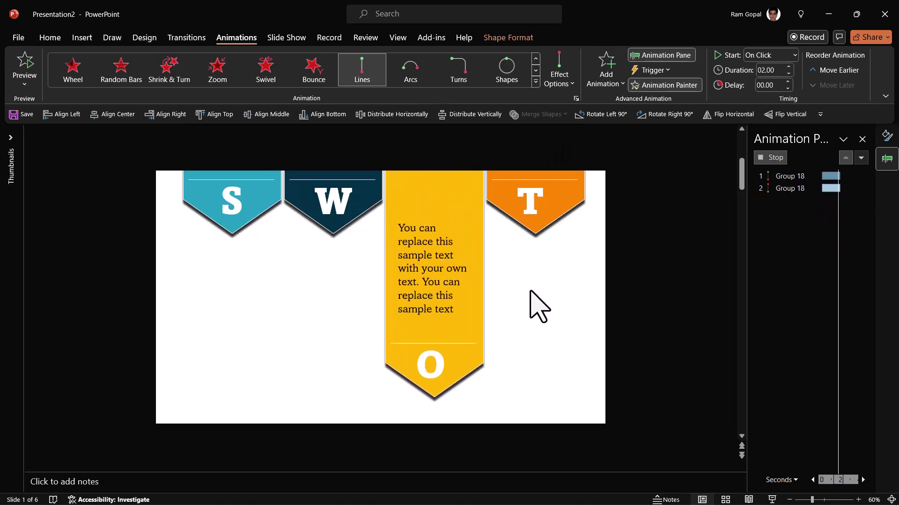
{"action": "left_click", "coordinate": [575, 207]}
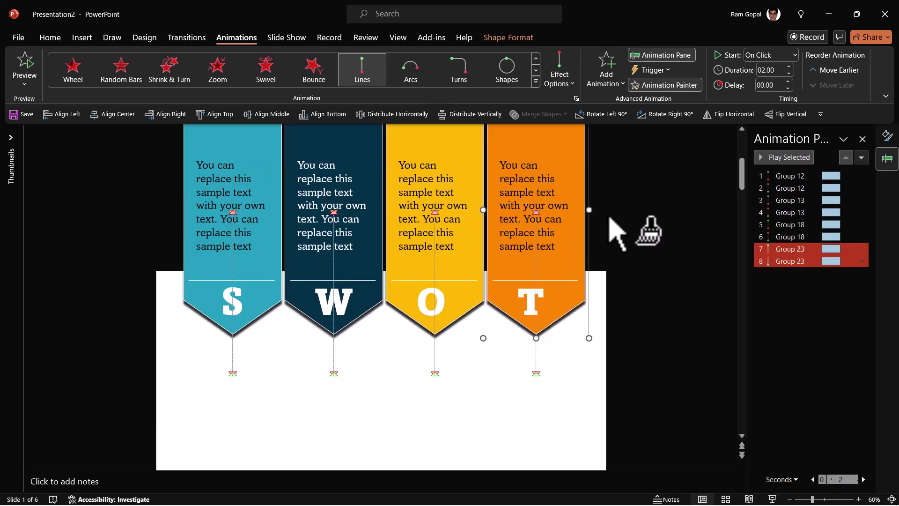
{"action": "left_click", "coordinate": [618, 233]}
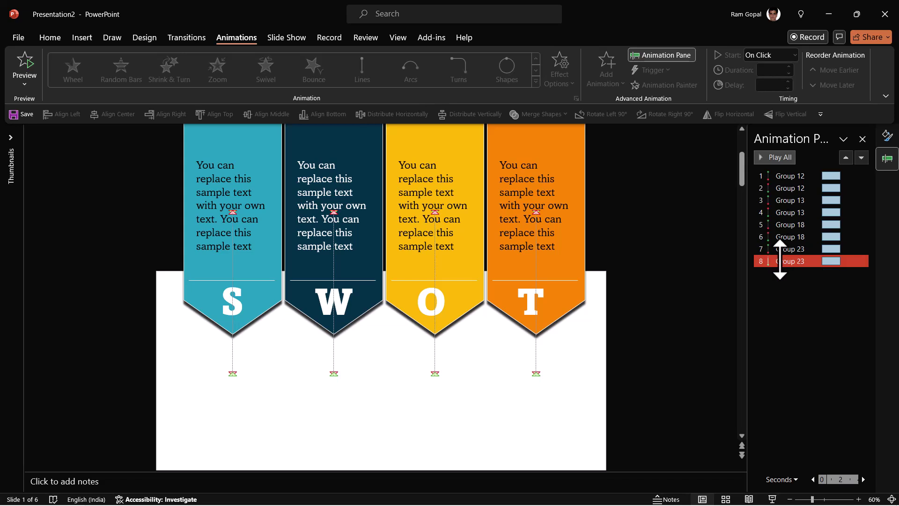
Set the four rise animations (rows 2, 4, 6 and 8) to start With Previous.
{"action": "left_click", "coordinate": [802, 190]}
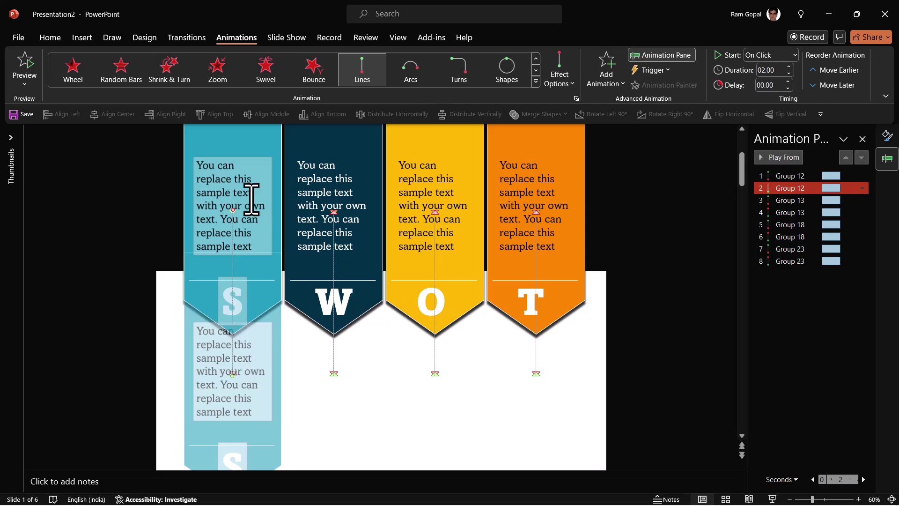
{"action": "left_click", "coordinate": [796, 213], "text": "ctrl"}
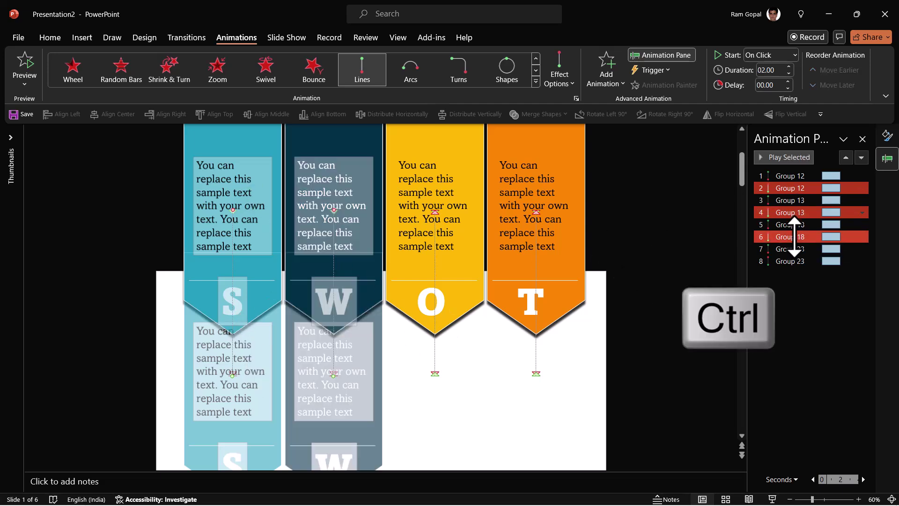
{"action": "left_click", "coordinate": [791, 236], "text": "ctrl"}
{"action": "left_click", "coordinate": [792, 262], "text": "ctrl"}
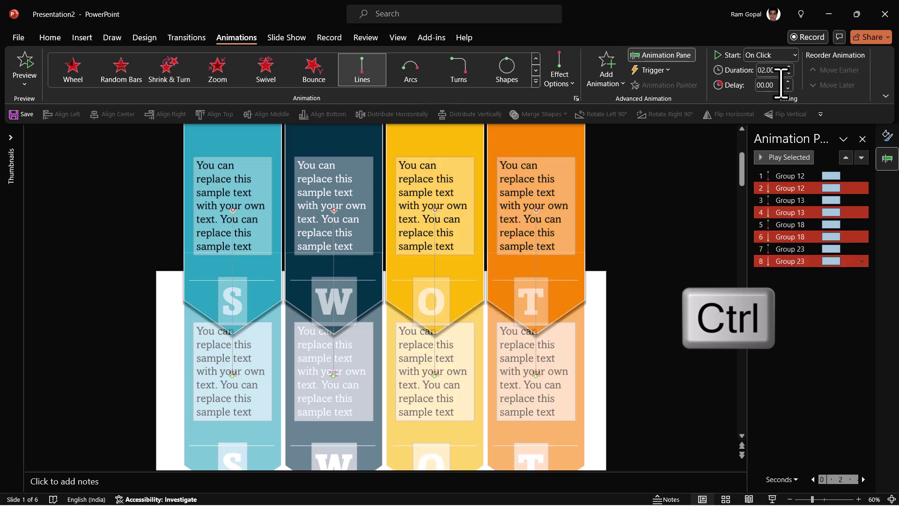
{"action": "left_click", "coordinate": [771, 55]}
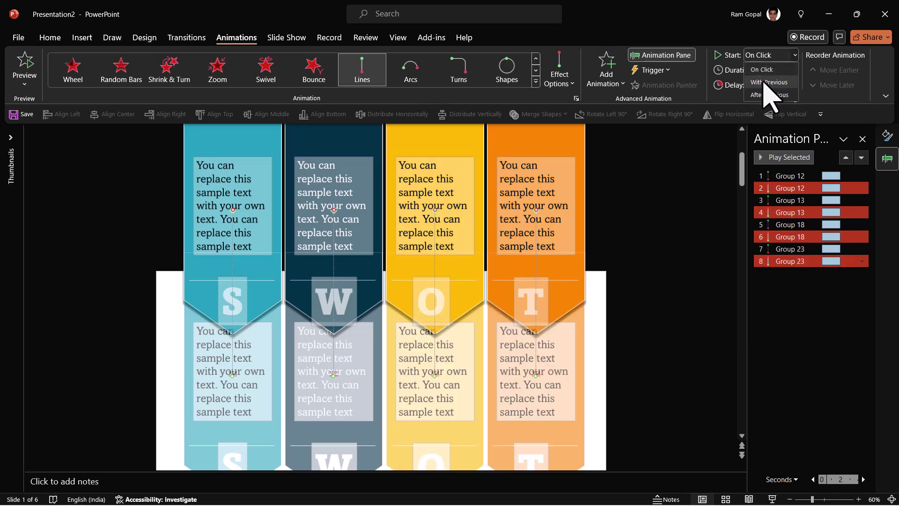
{"action": "left_click", "coordinate": [769, 83]}
{"action": "left_click", "coordinate": [717, 332]}
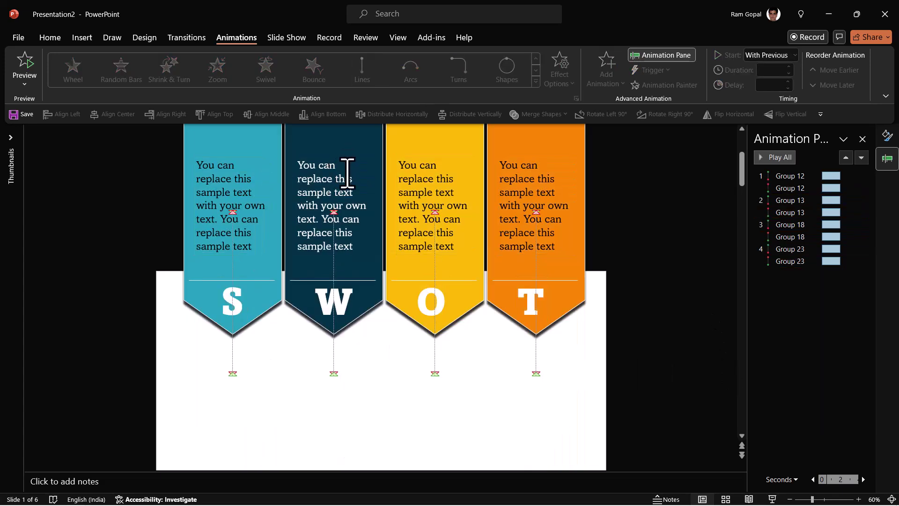
Move each banner's rise entry below the next banner's drop, then delete the T banner's rise entry.
{"action": "left_click", "coordinate": [786, 187]}
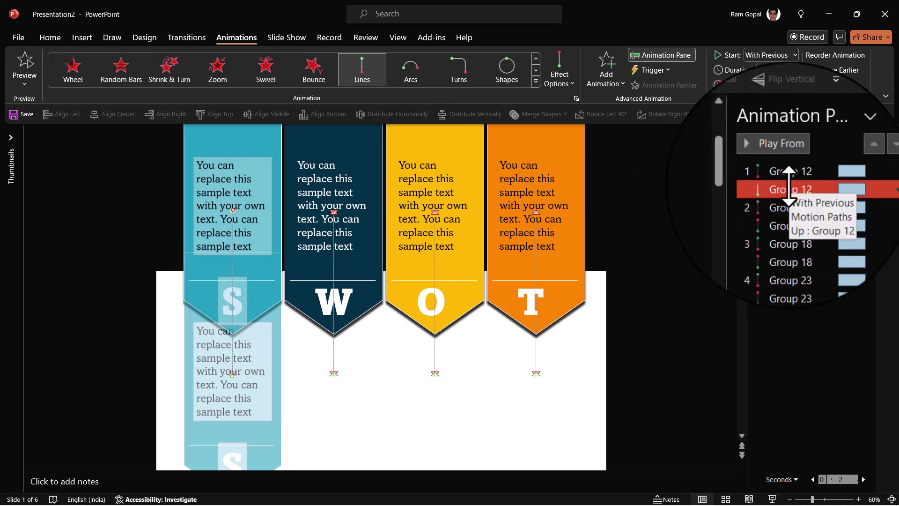
{"action": "left_click_drag", "start_coordinate": [791, 188], "coordinate": [794, 209]}
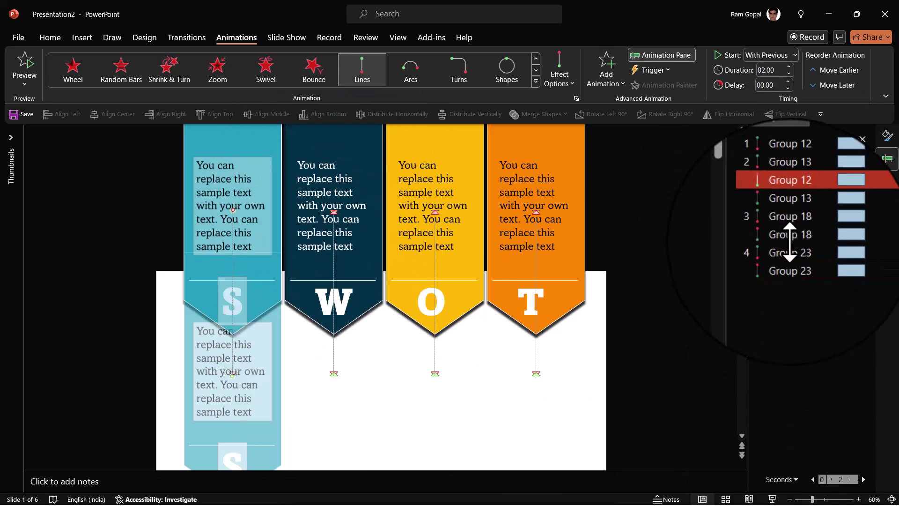
{"action": "left_click", "coordinate": [790, 212]}
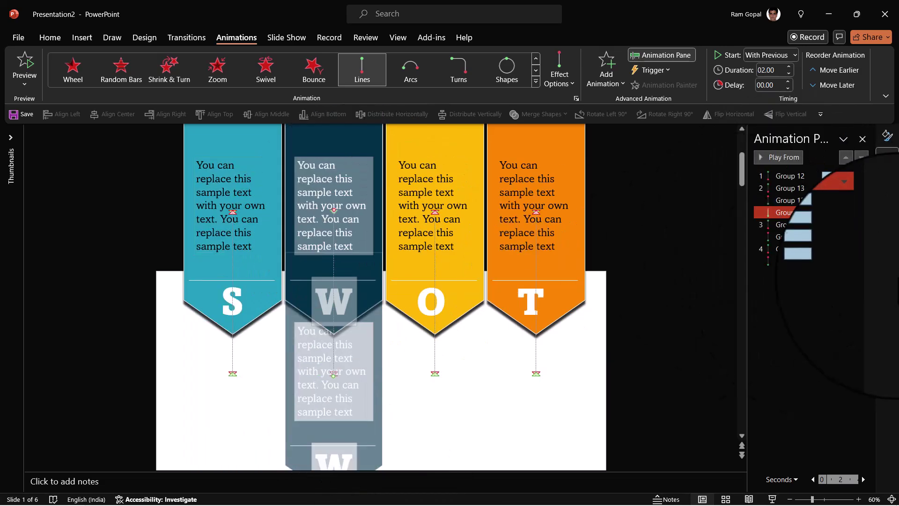
{"action": "left_click", "coordinate": [832, 228], "text": "shift"}
{"action": "left_click_drag", "start_coordinate": [832, 228], "coordinate": [799, 259]}
{"action": "left_click", "coordinate": [797, 237]}
{"action": "left_click", "coordinate": [800, 260]}
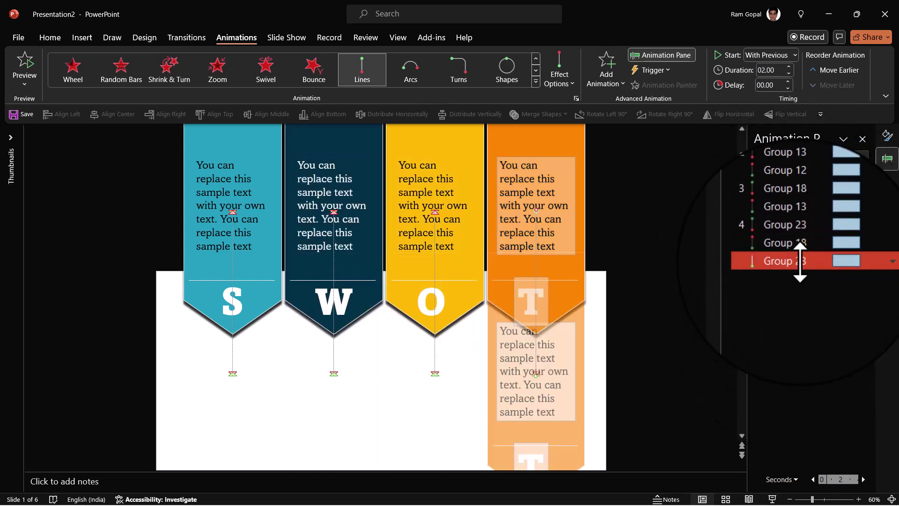
{"action": "key", "text": "Delete"}
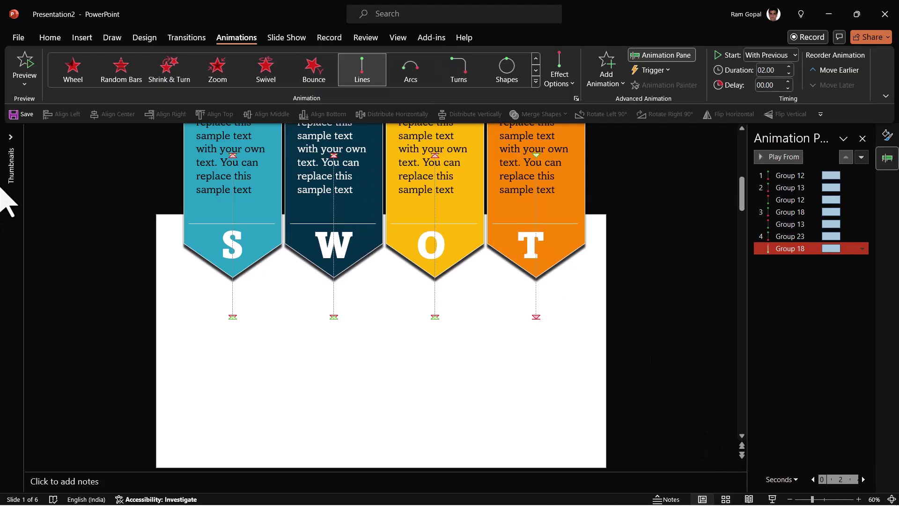
Paste the copied slide in as slide 2, with all four SWOT banners lowered, and apply a 0.70 s Fade transition.
{"action": "left_click", "coordinate": [10, 137]}
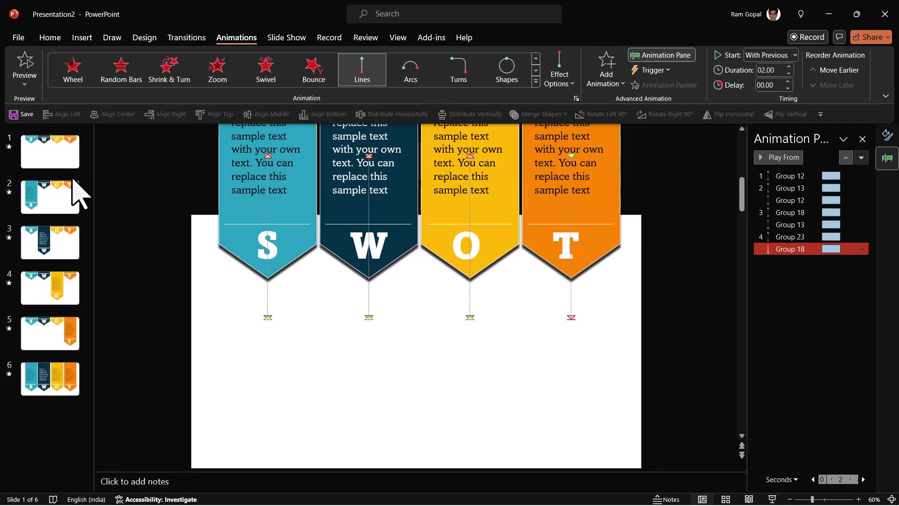
{"action": "right_click", "coordinate": [74, 180]}
{"action": "left_click", "coordinate": [101, 207]}
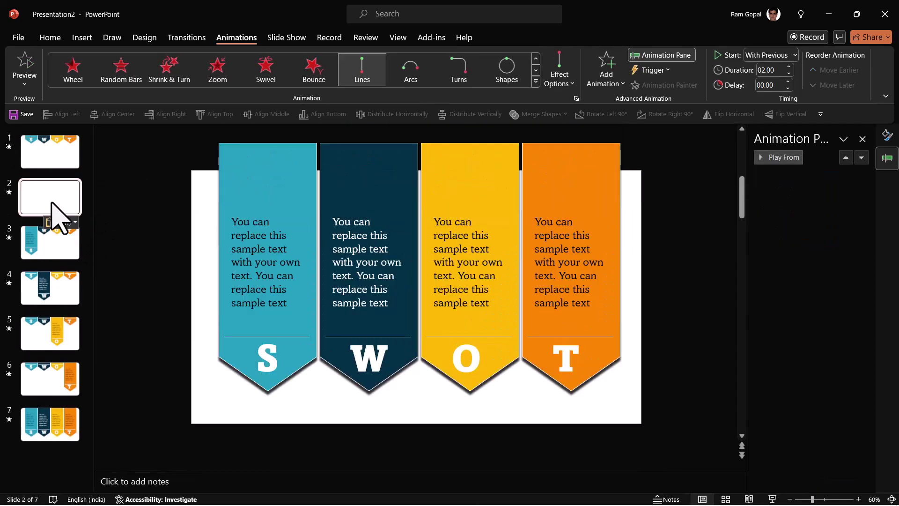
{"action": "left_click", "coordinate": [186, 37]}
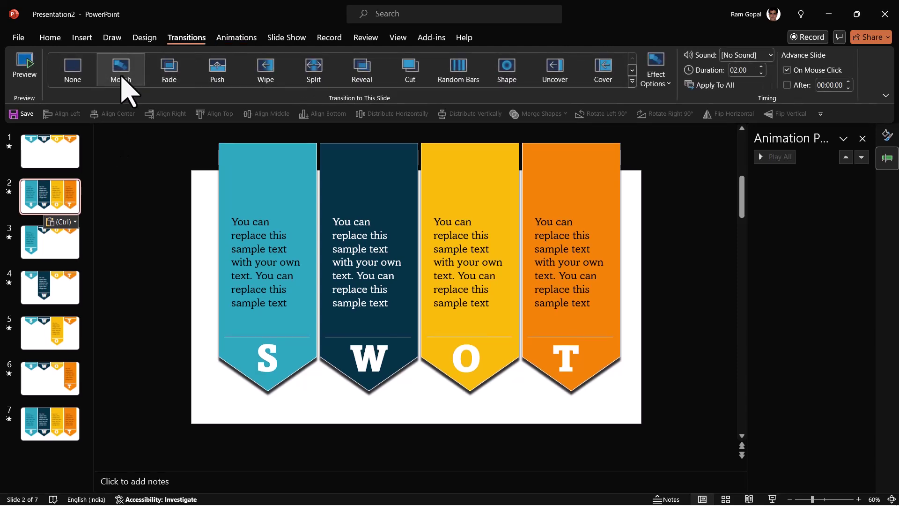
{"action": "left_click", "coordinate": [175, 74]}
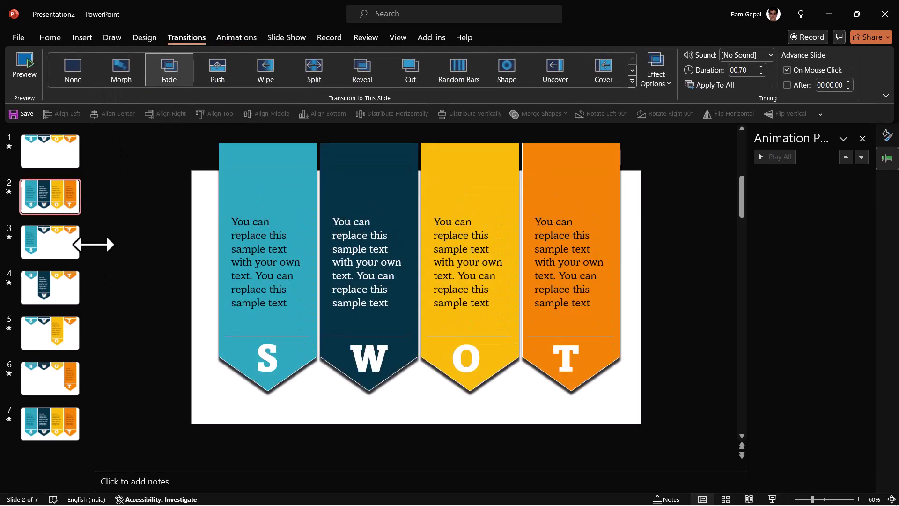